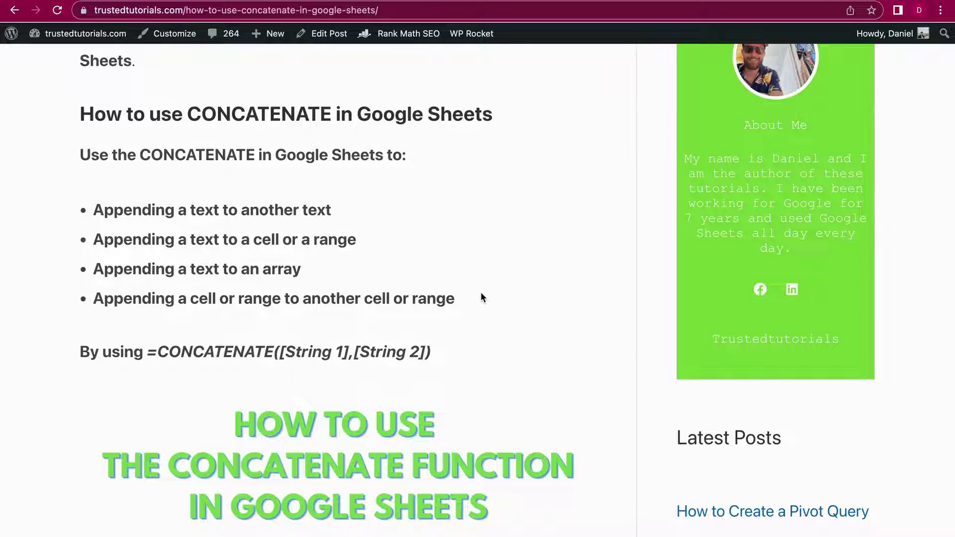
- Read the CONCATENATE article through to Method 1 on appending text to text, and switch to the Google Sheets sample file
scroll(481, 297, "down", 5)
scroll(480, 297, "down", 13)
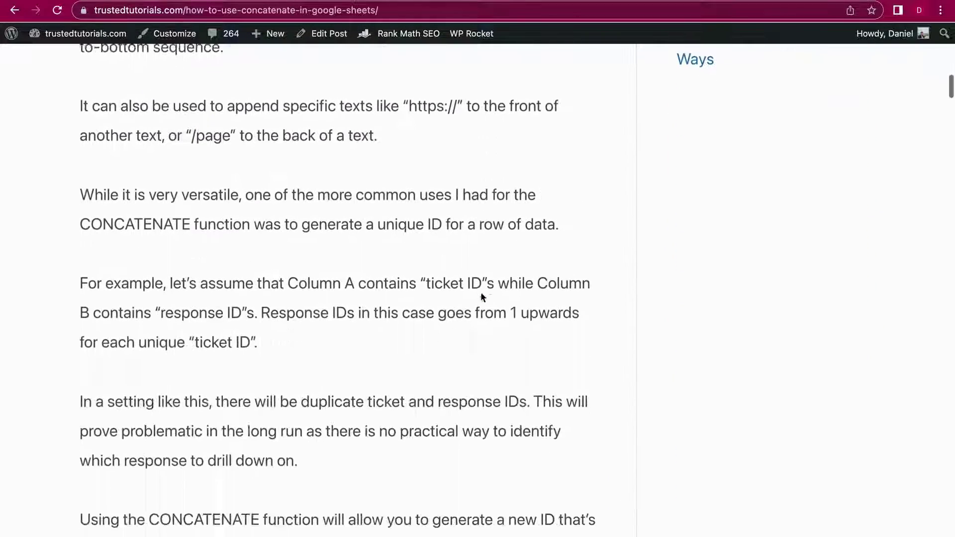
scroll(481, 293, "down", 15)
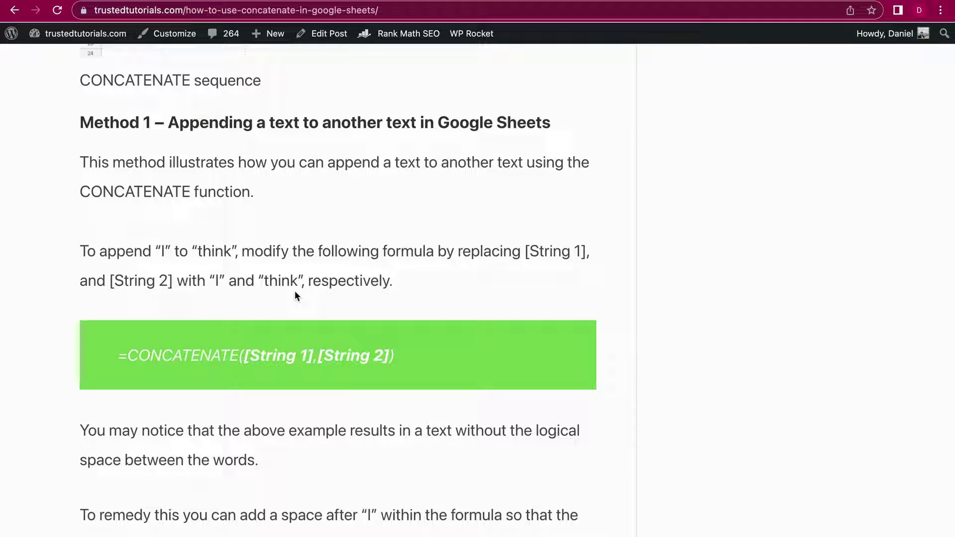
left_click(101, 1)
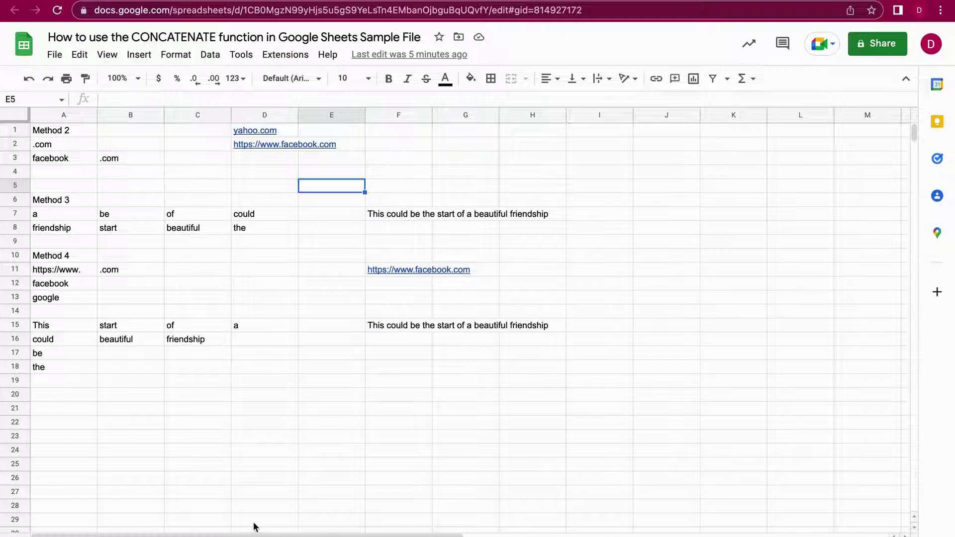
- Enter a sample first name in cell A21 and a sample surname in cell B21
left_click(73, 426)
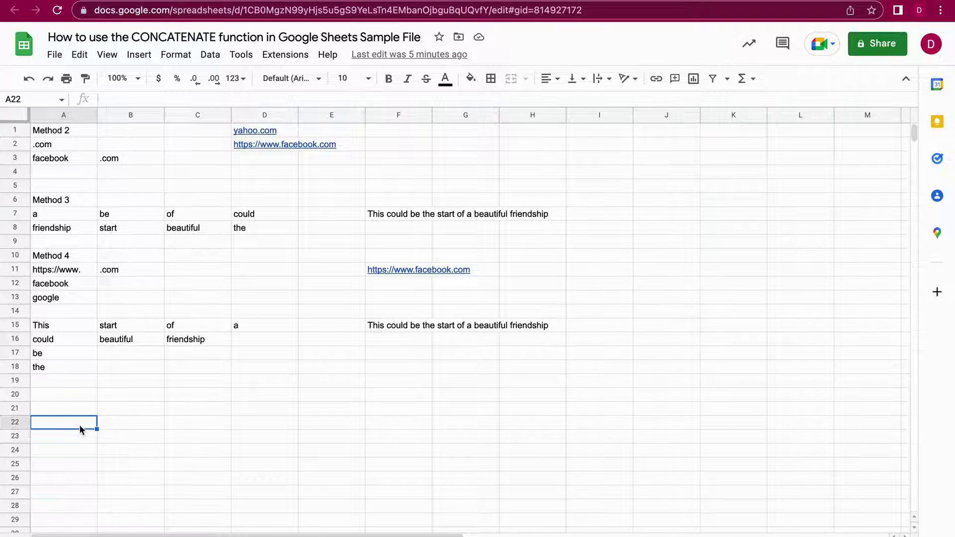
left_click(77, 412)
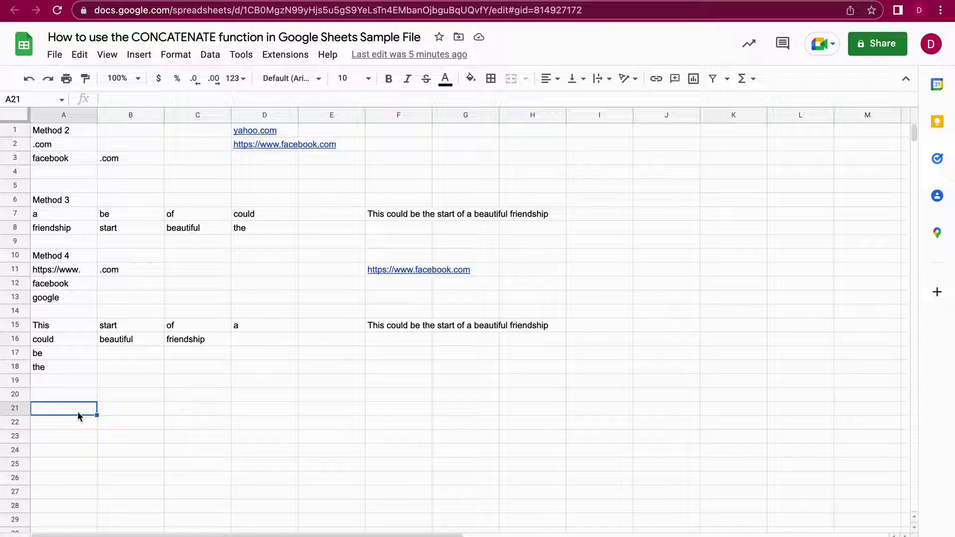
type("Max Muaste")
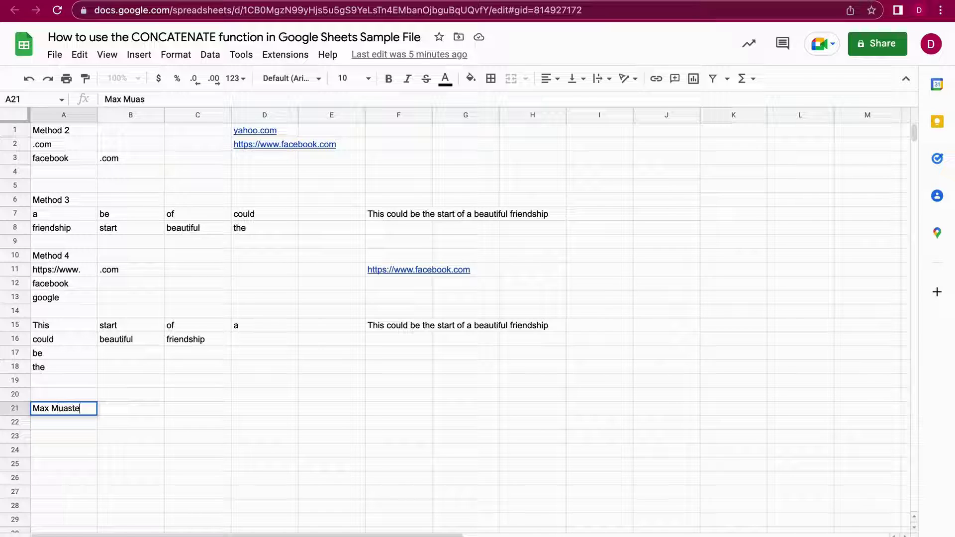
key("BackSpace")
key("BackSpace")
key("BackSpace")
key("BackSpace")
key("BackSpace")
key("BackSpace")
key("BackSpace")
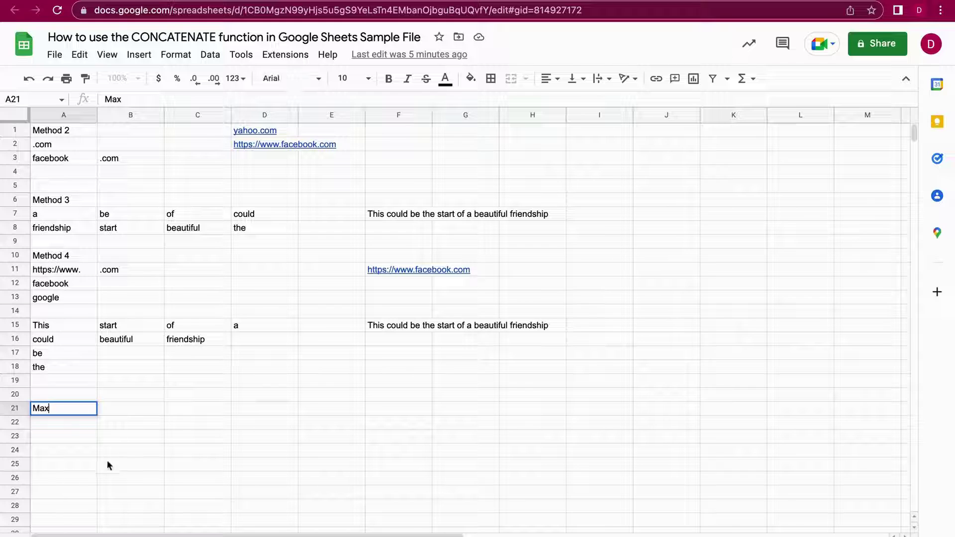
left_click(134, 412)
type("Muster")
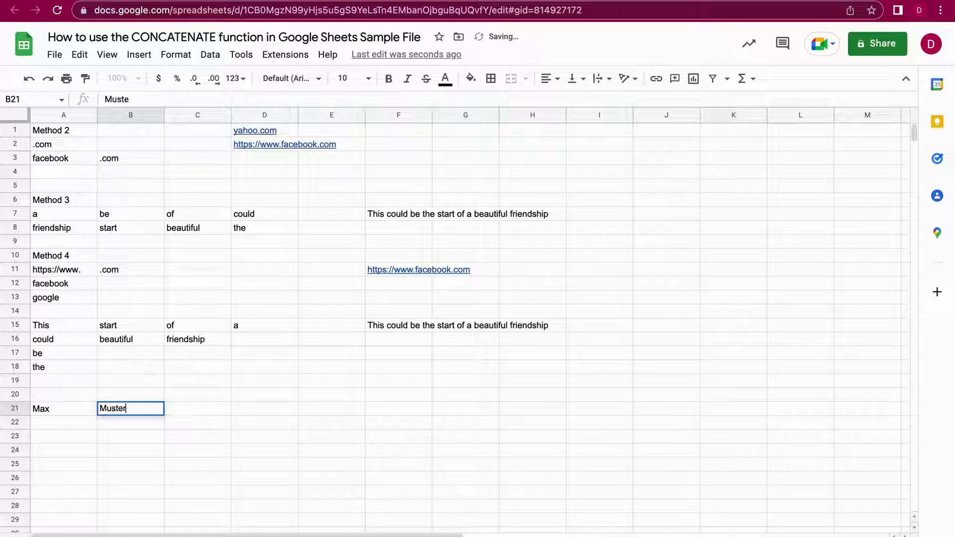
- Enter the formula =CONCATENATE(A21,B21) in cell D21 to join the first name and surname
left_click(259, 409)
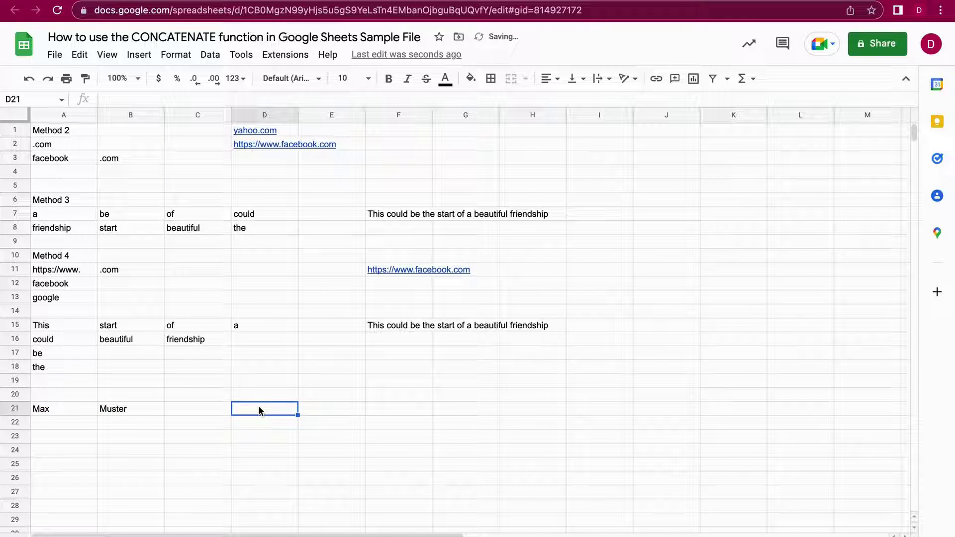
type("=")
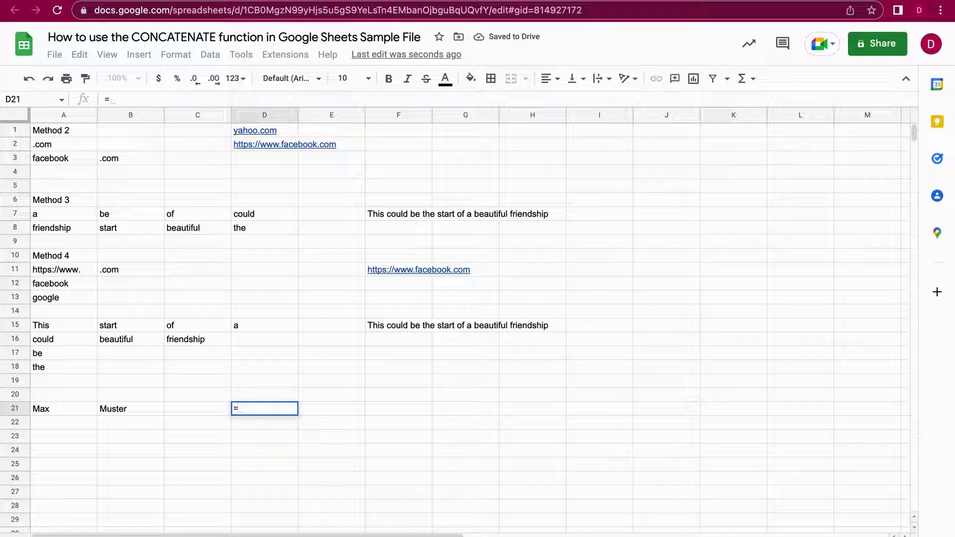
type("CON")
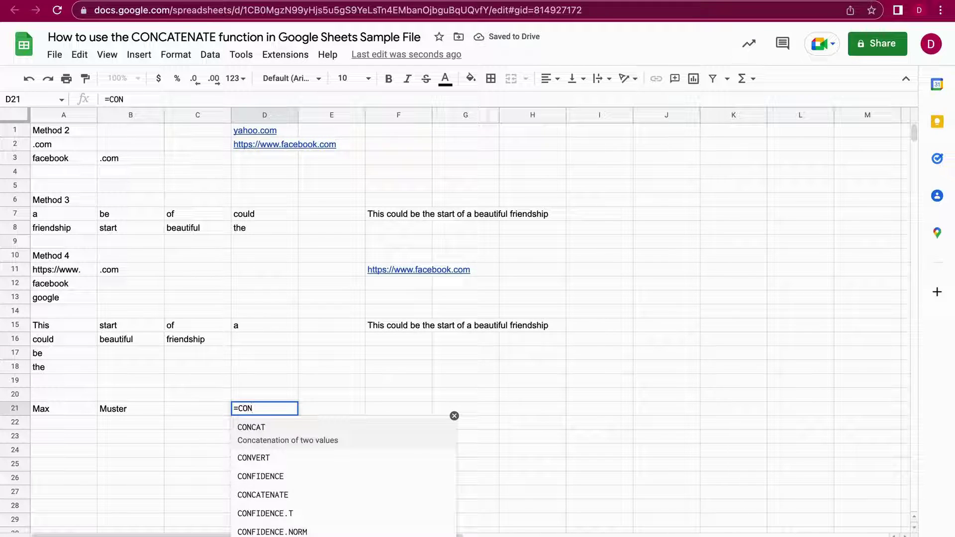
type("CATENATE")
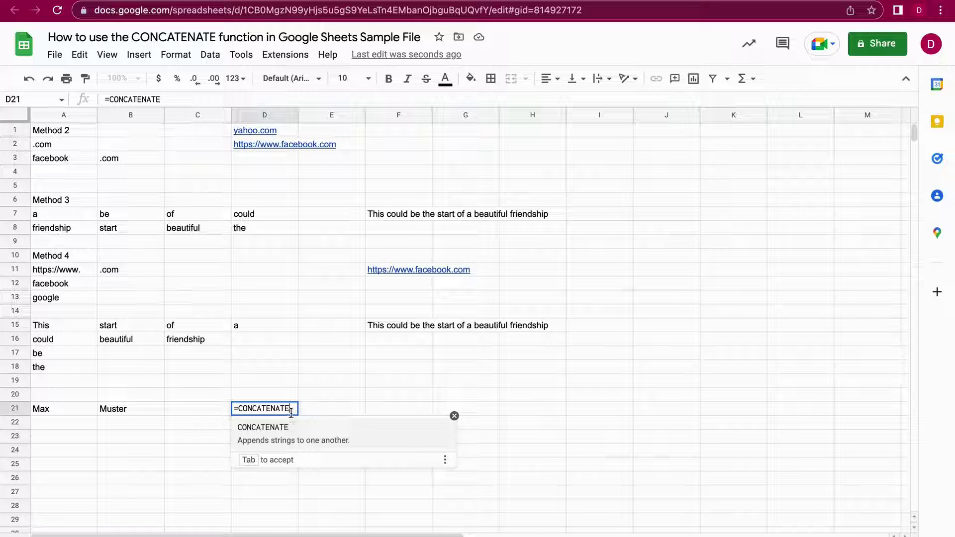
key("Tab")
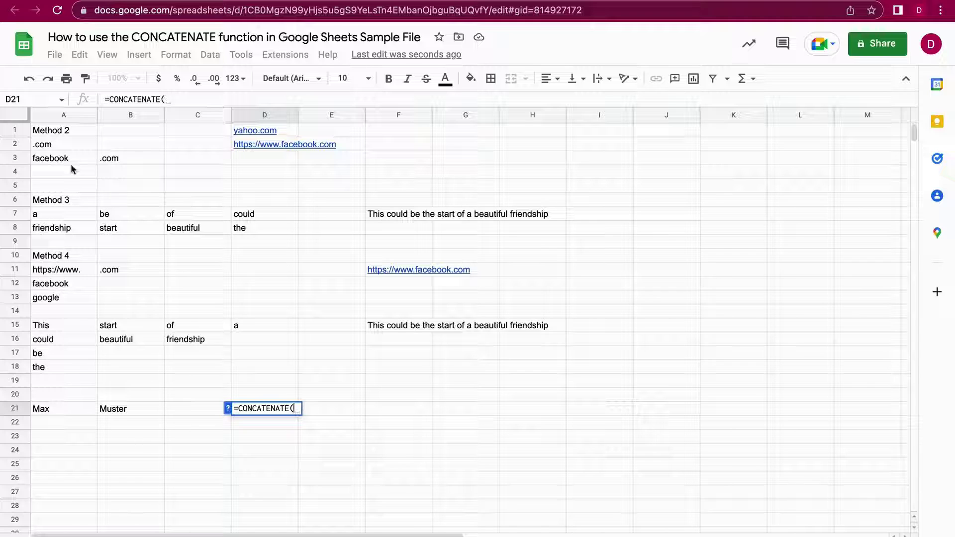
type("A21")
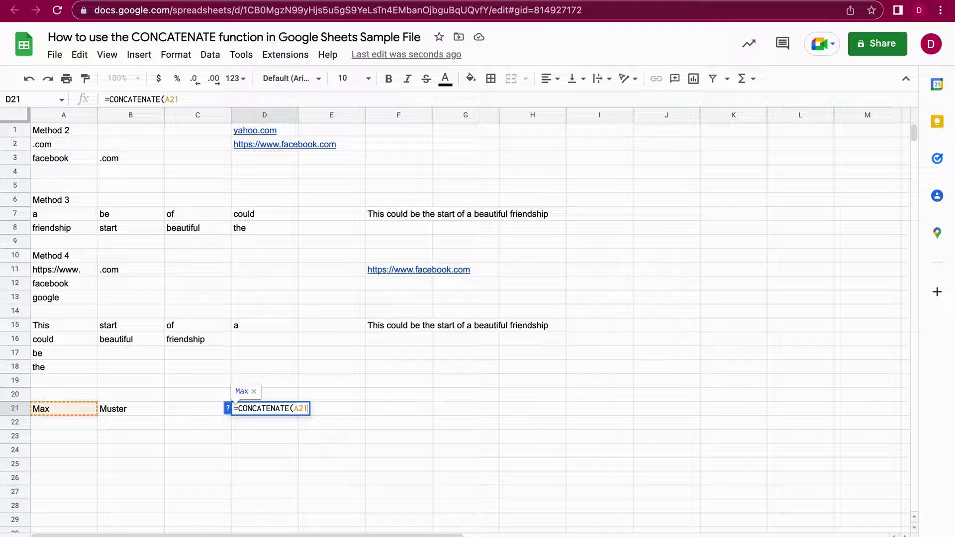
type(",B")
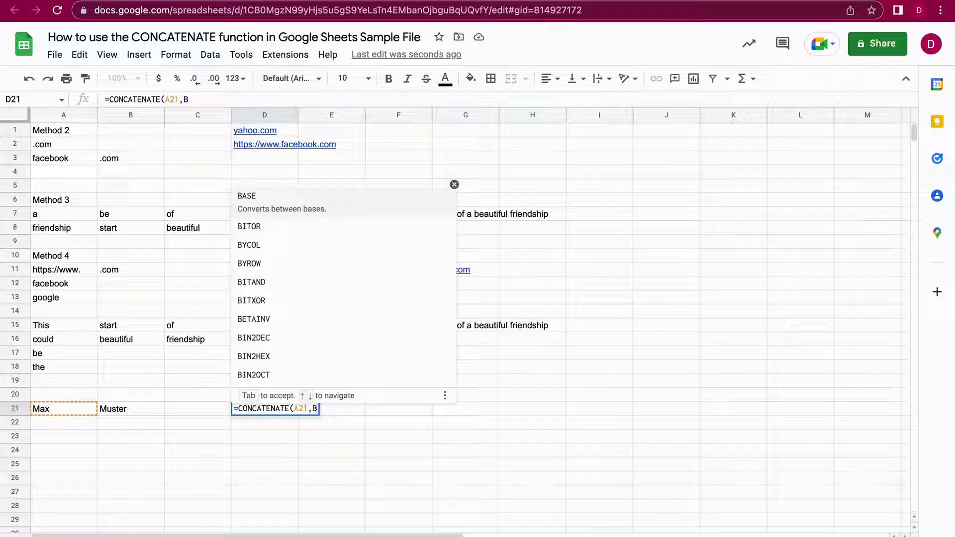
type("21)")
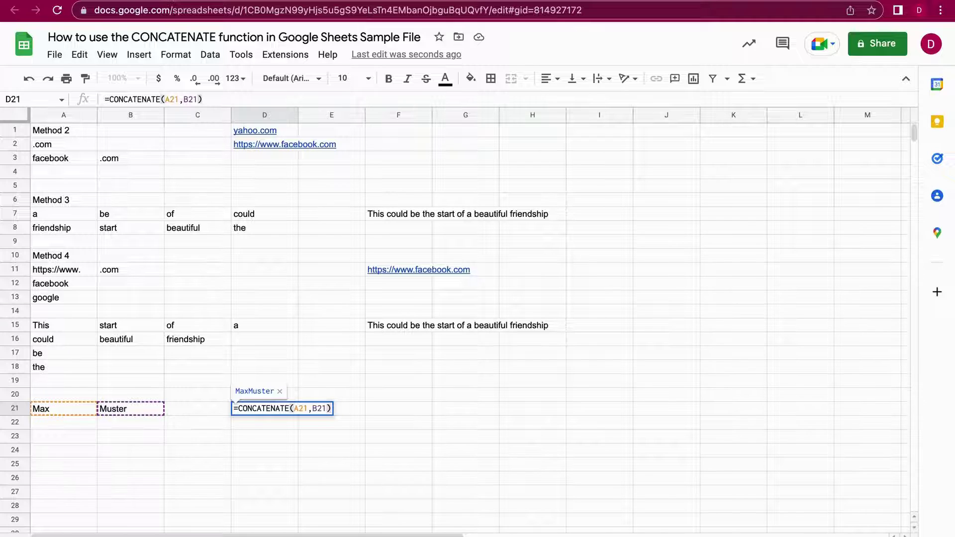
key("Return")
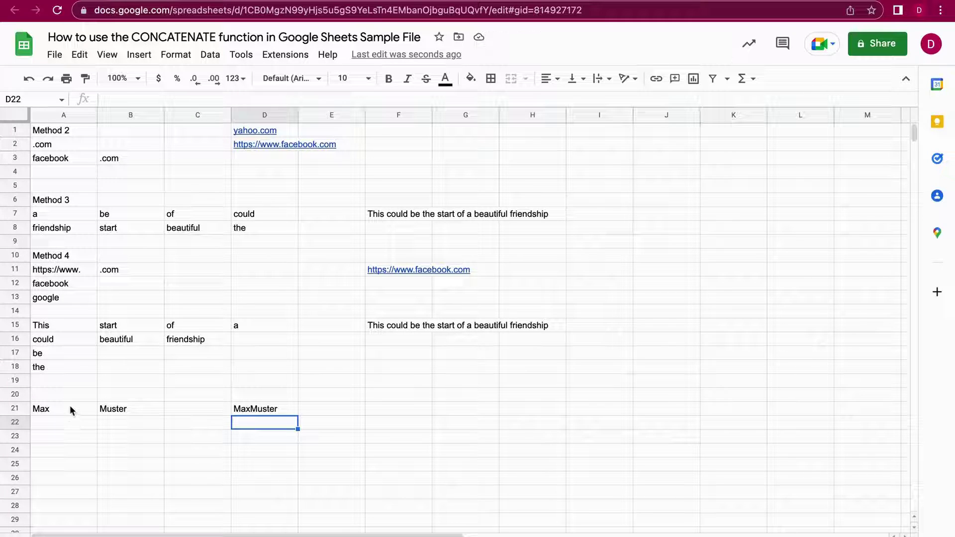
- Add a space between the two names in D21 by changing the formula to =CONCATENATE(A21," ",B21)
double_click(259, 408)
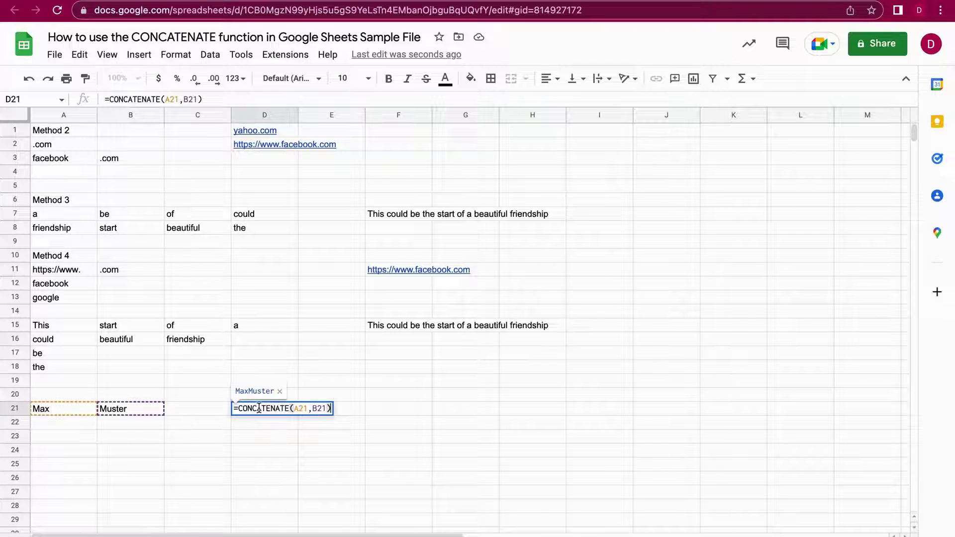
left_click(310, 409)
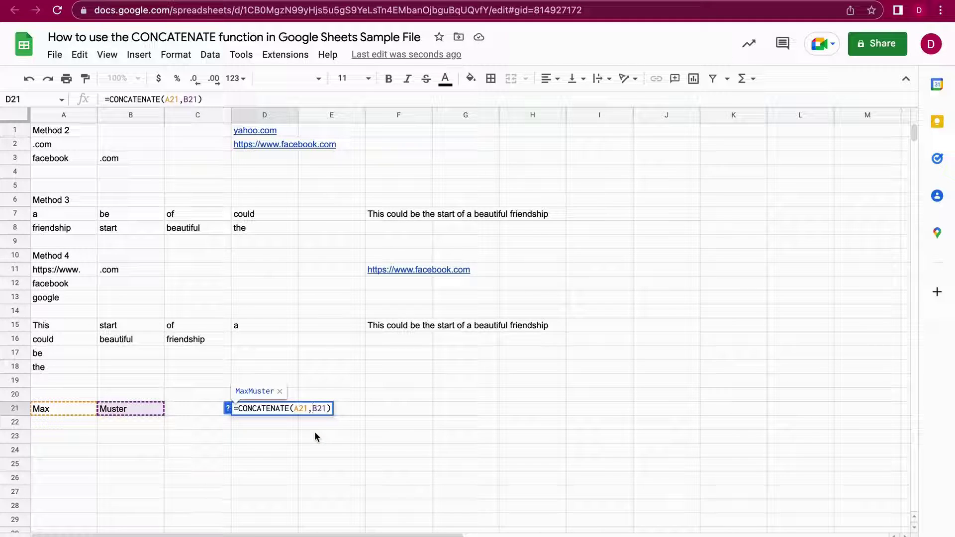
type("\" \",")
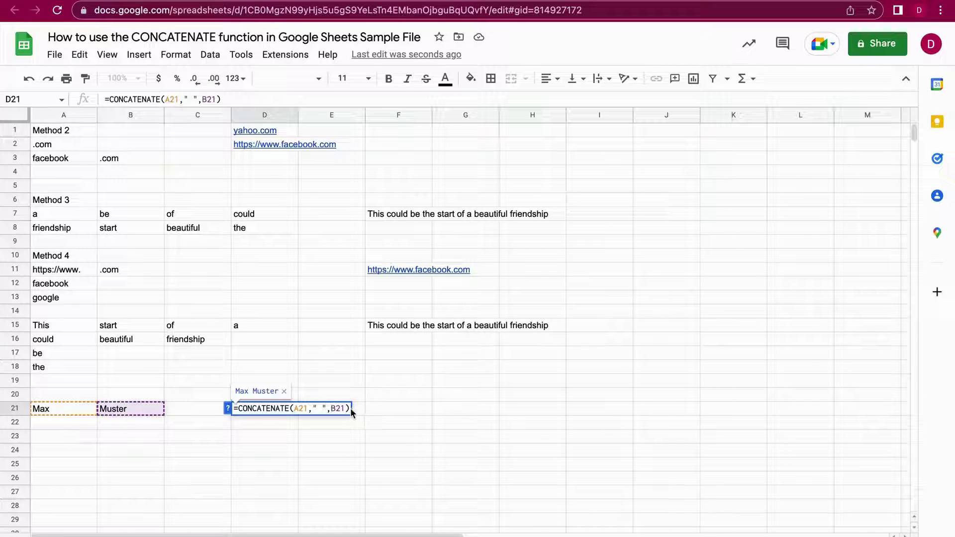
left_click(349, 408)
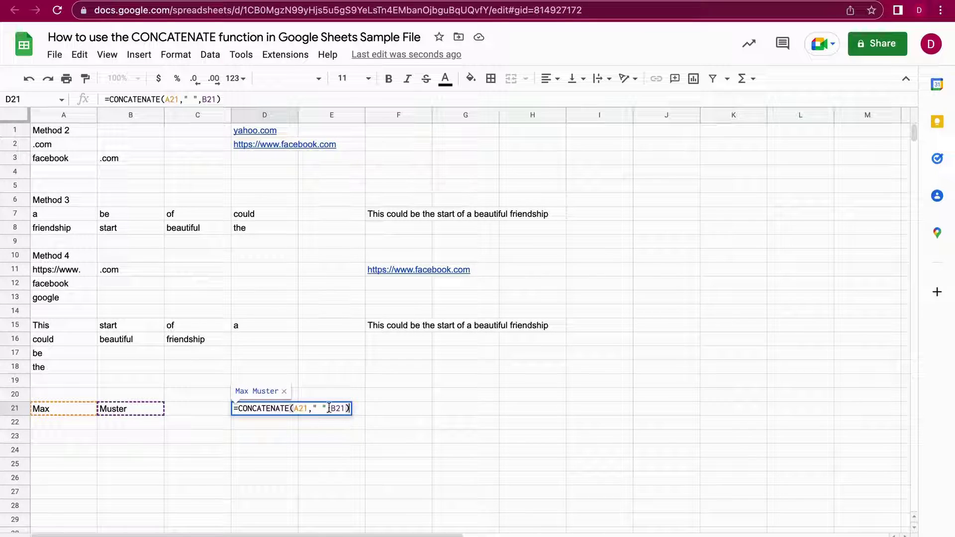
key("Return")
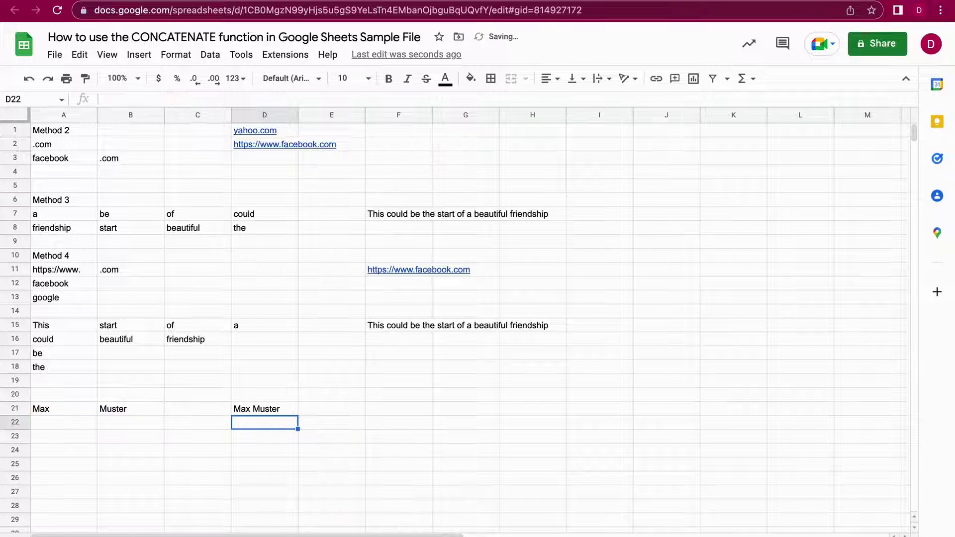
left_click(292, 412)
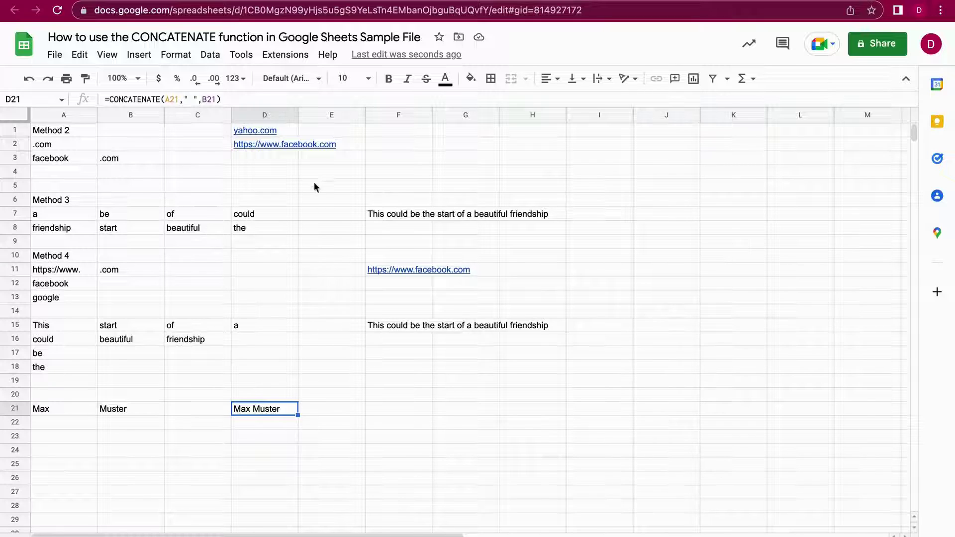
- Switch to the CONCATENATE article and read on to Method 2 about appending text to a cell or range
mouse_move(305, 147)
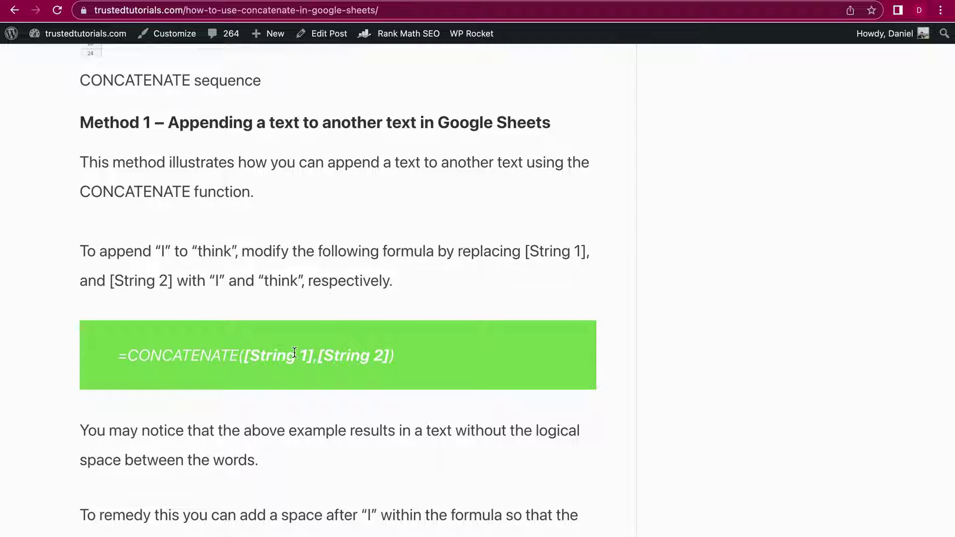
scroll(400, 403, "down", 12)
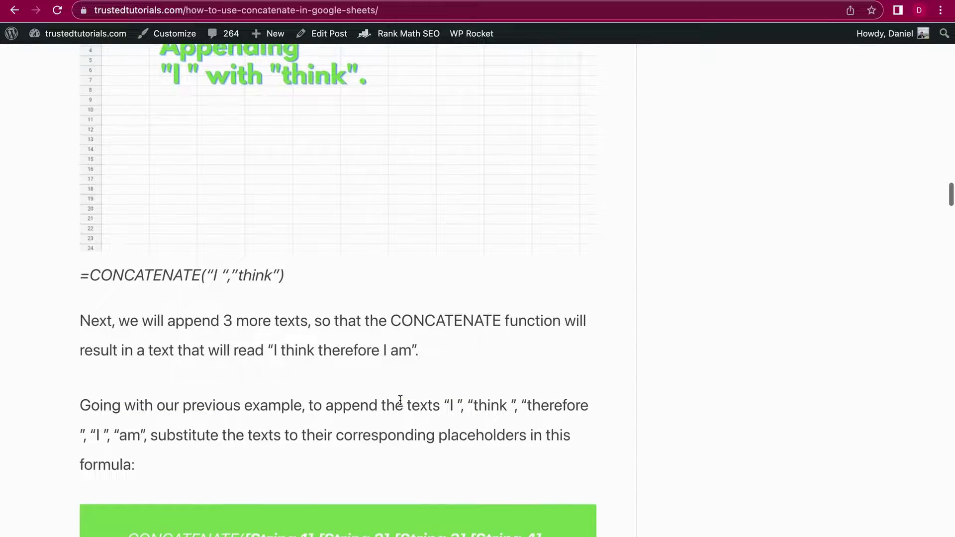
scroll(401, 400, "down", 7)
scroll(400, 400, "down", 12)
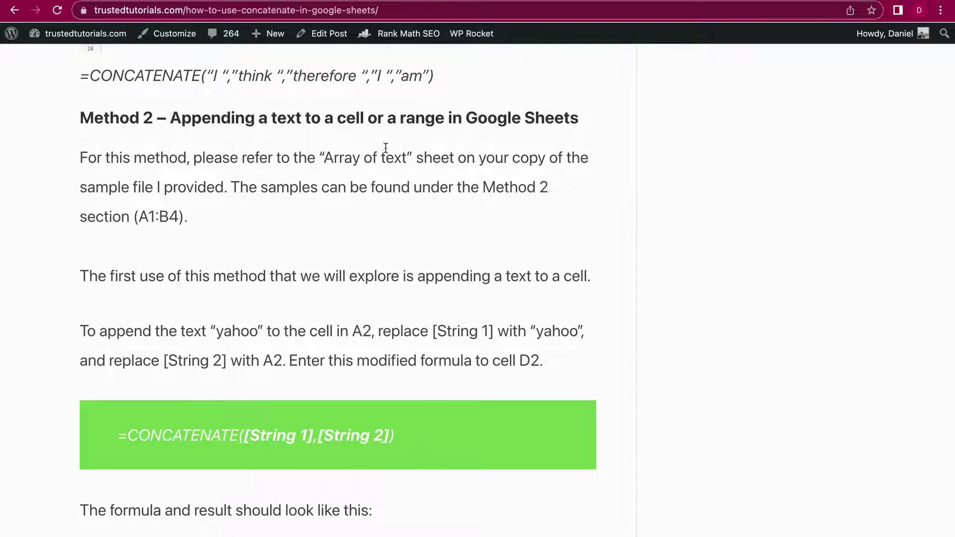
scroll(415, 360, "down", 8)
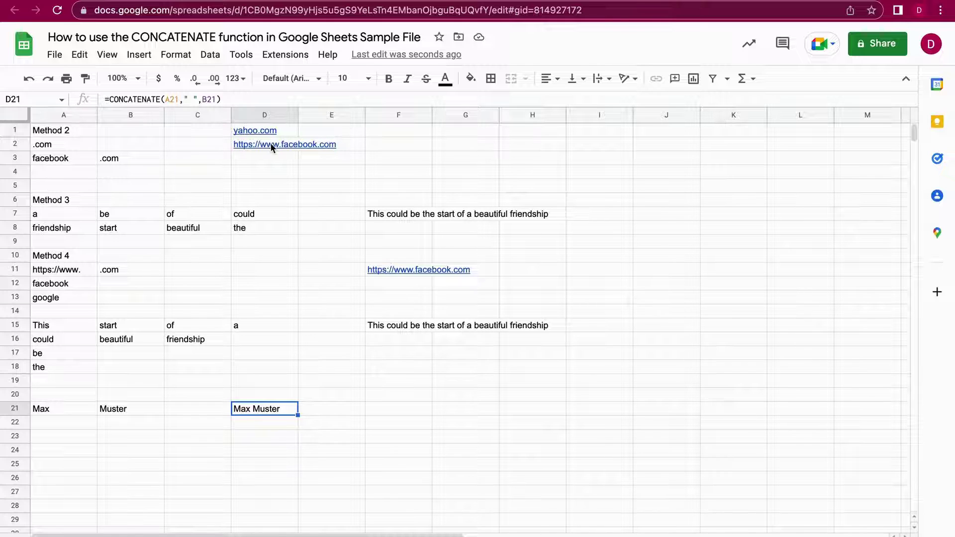
- Enter the formula =CONCATENATE("yahoo",A2) in cell D4 to join the typed text with cell A2
mouse_move(273, 145)
left_click(347, 132)
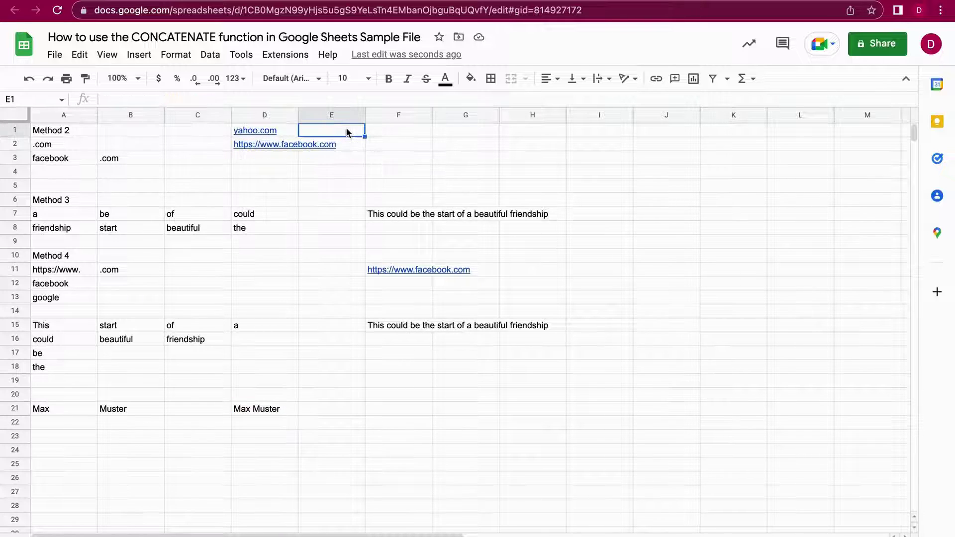
left_click(266, 170)
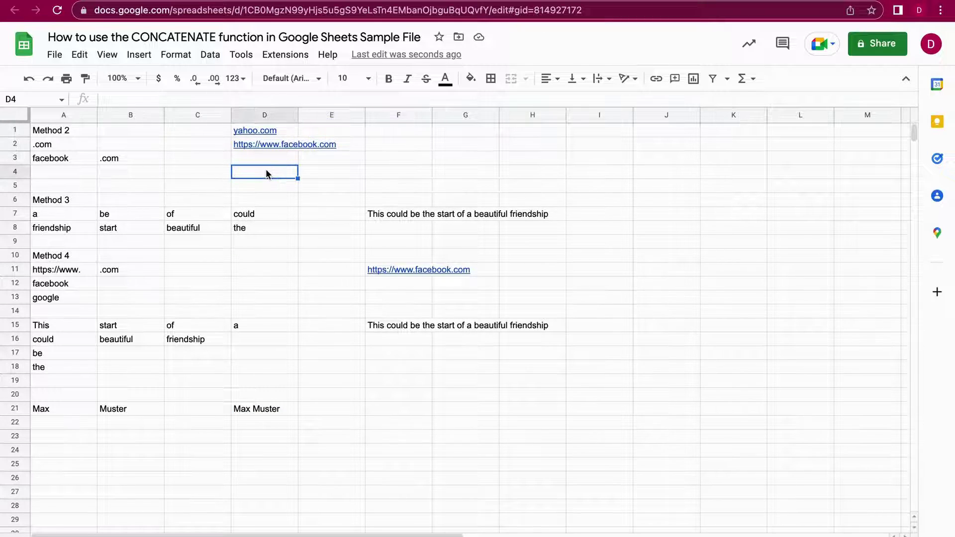
type("=CONC")
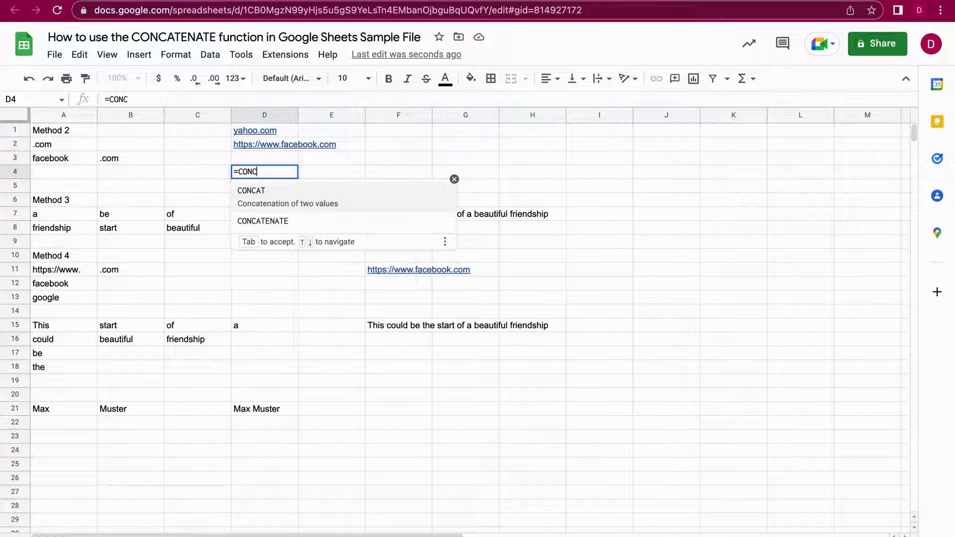
type("ATENAT")
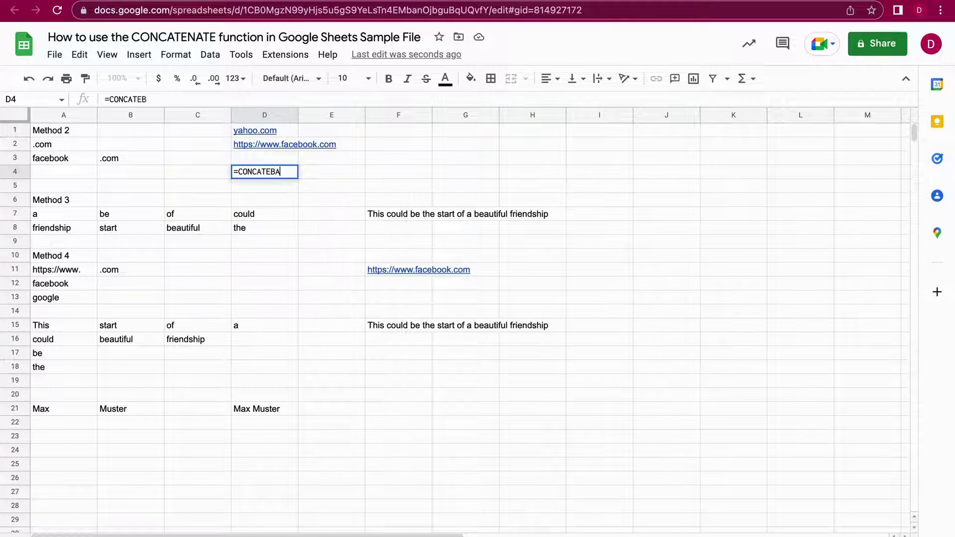
type("E(")
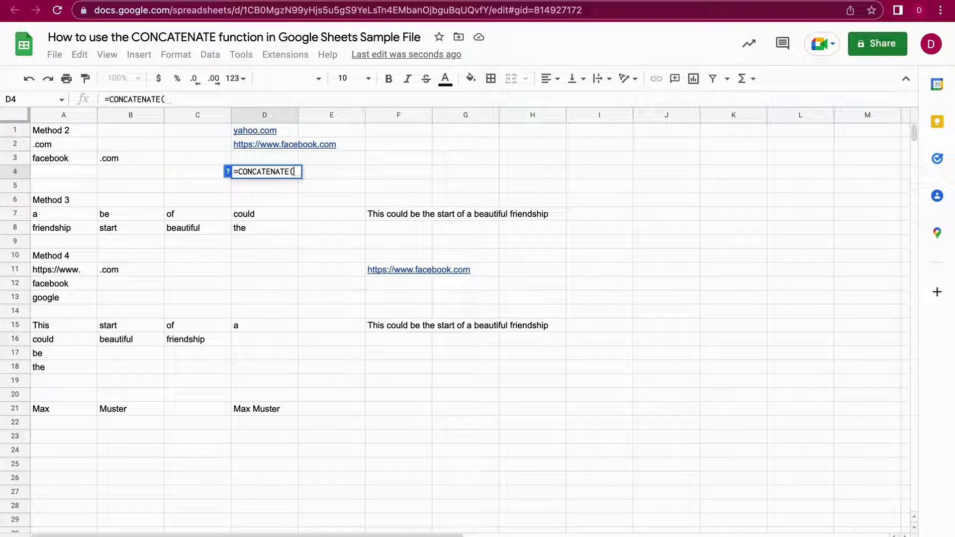
type("\"ya")
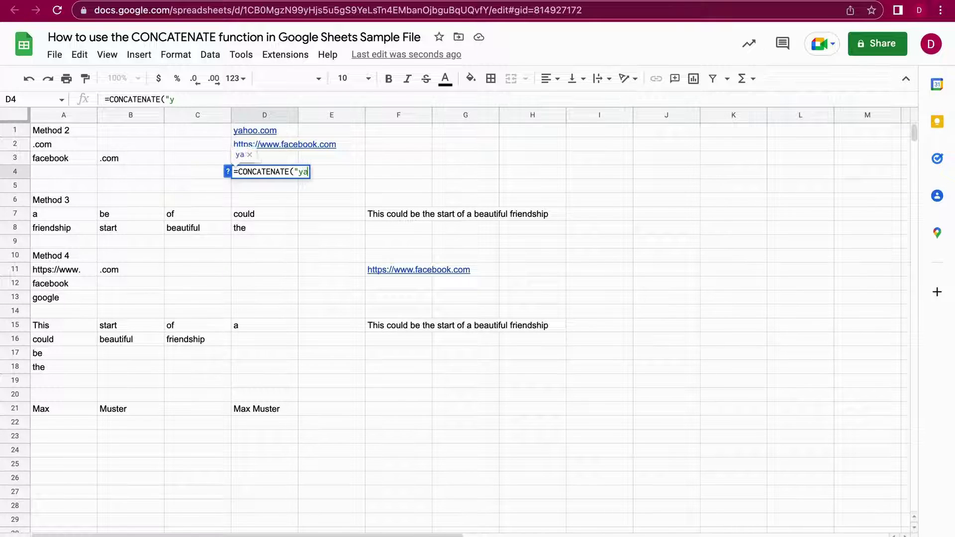
type("hoo\",")
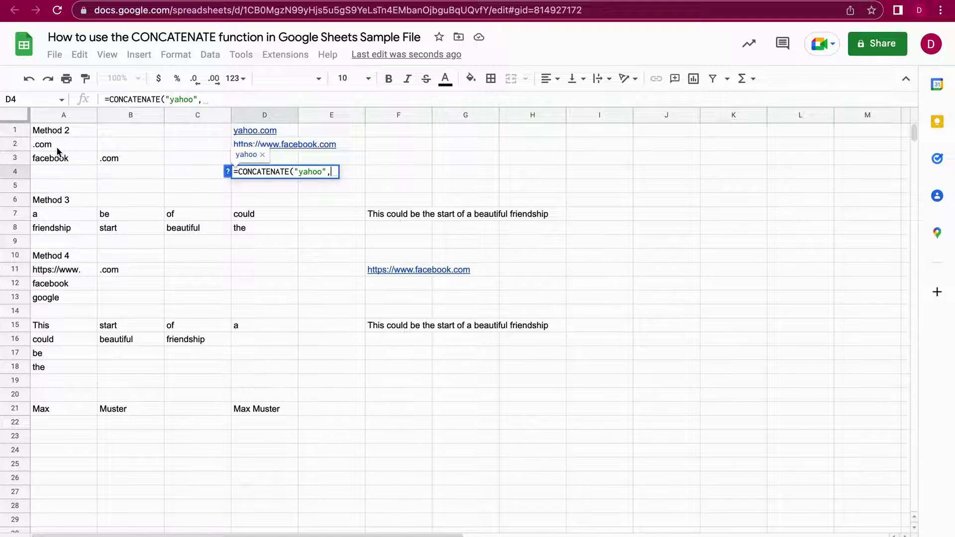
type("A2)")
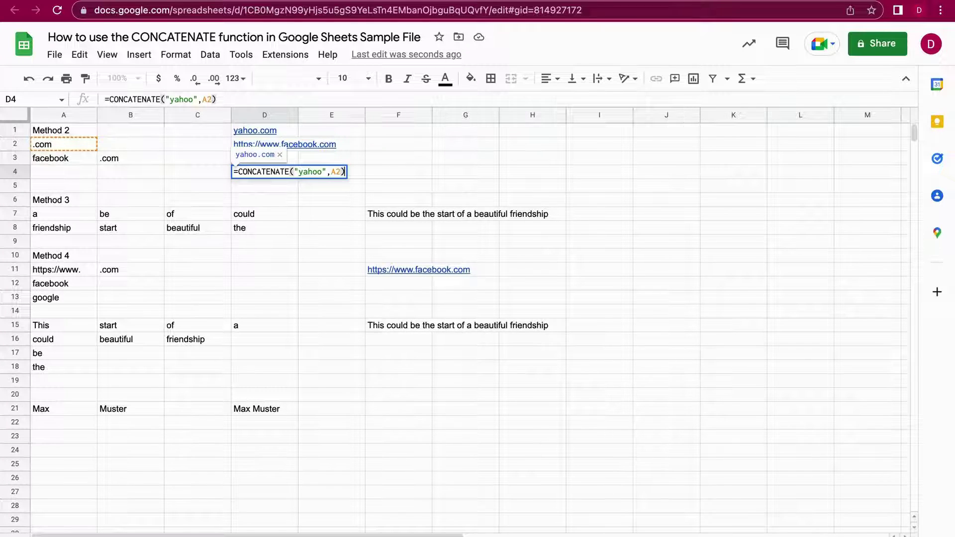
key("Return")
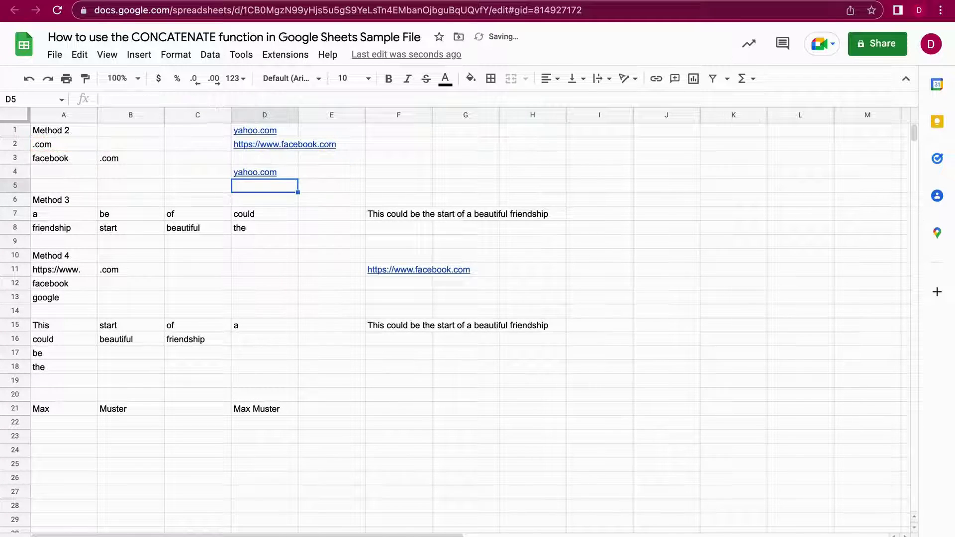
- Clear the yahoo formula from cell D4
left_click(288, 173)
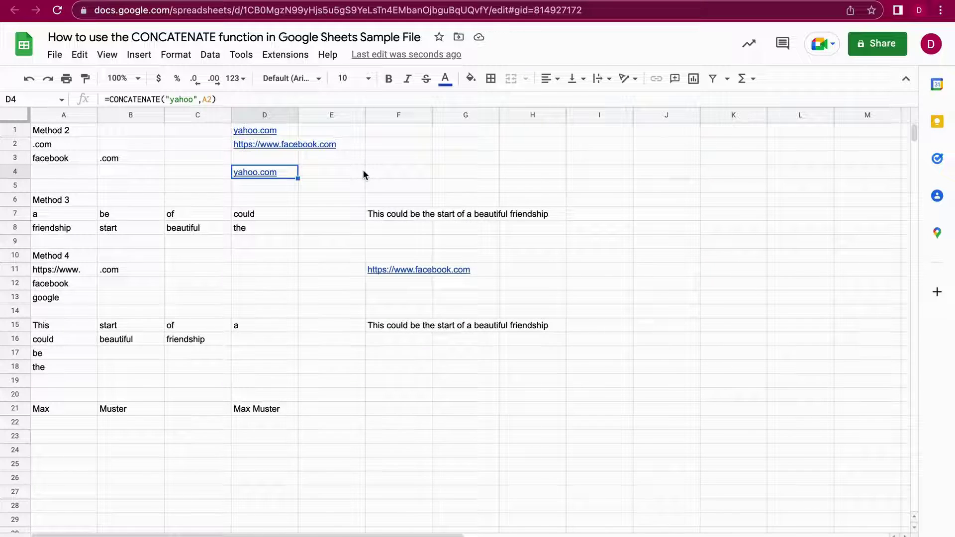
key("Delete")
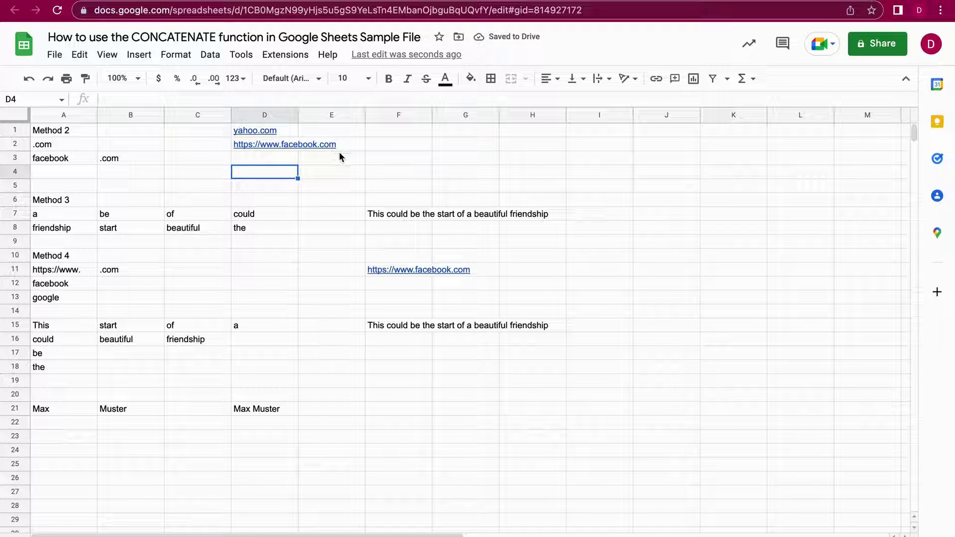
mouse_move(264, 150)
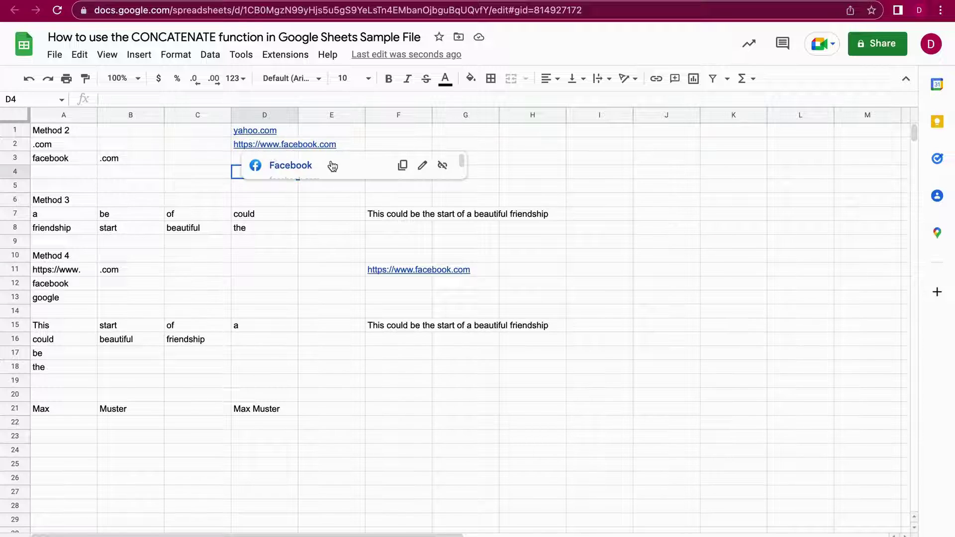
left_click(526, 150)
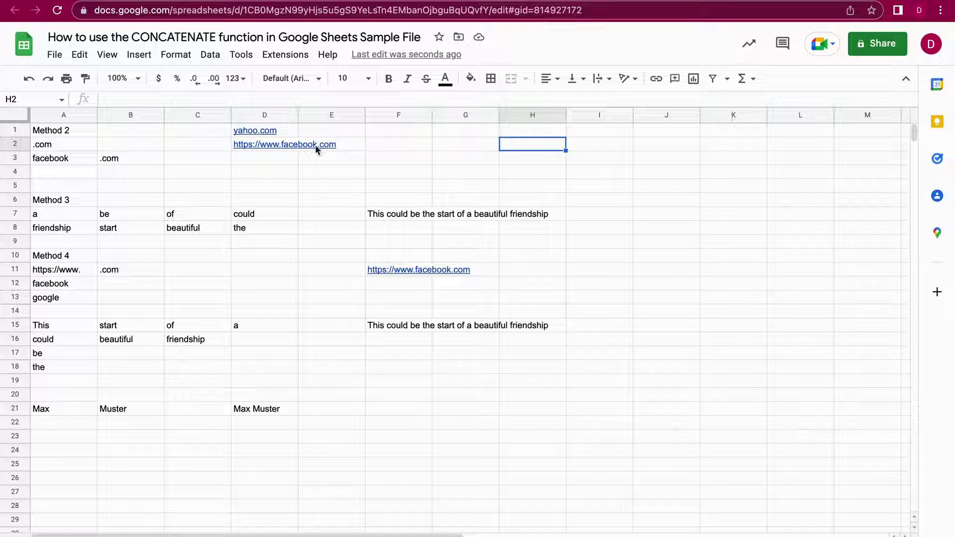
left_click(266, 174)
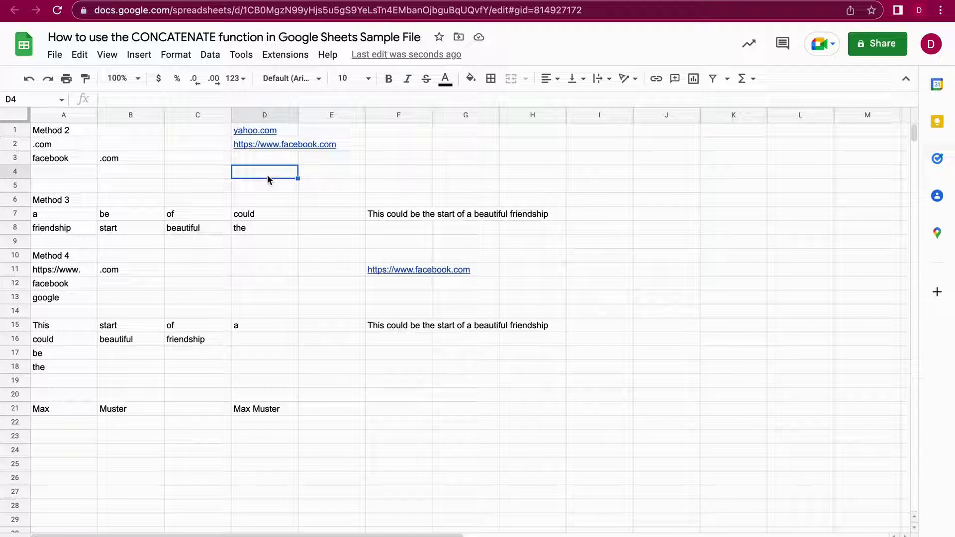
type("=CONCA")
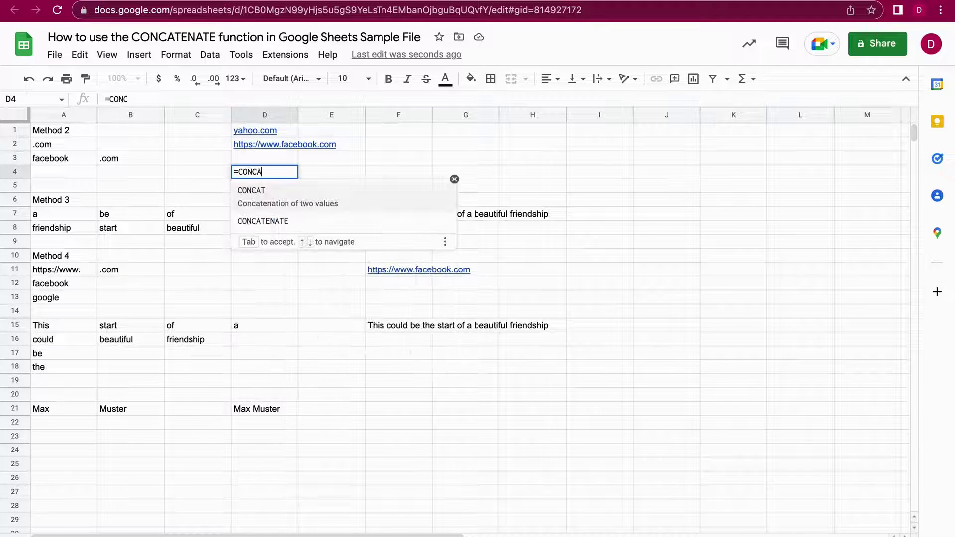
left_click(267, 217)
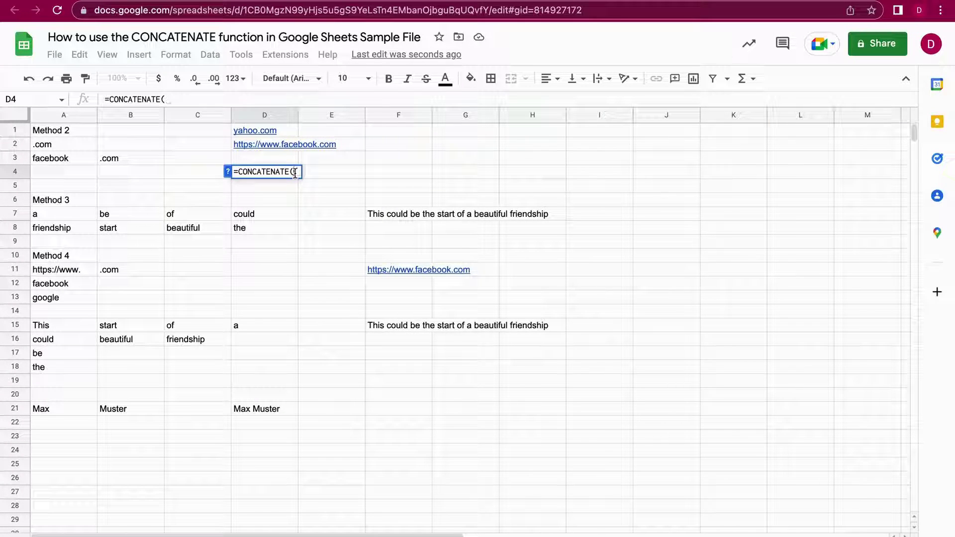
type("\"http")
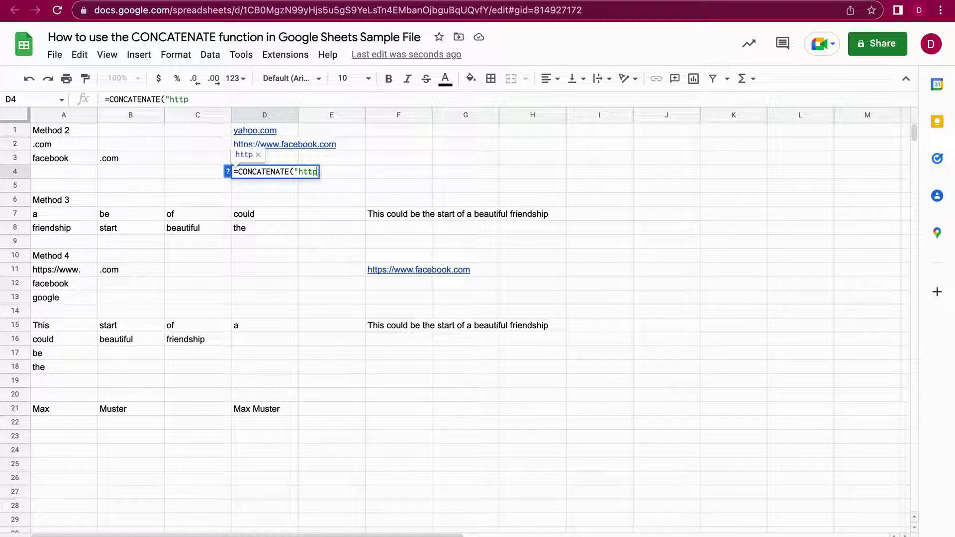
type("s:")
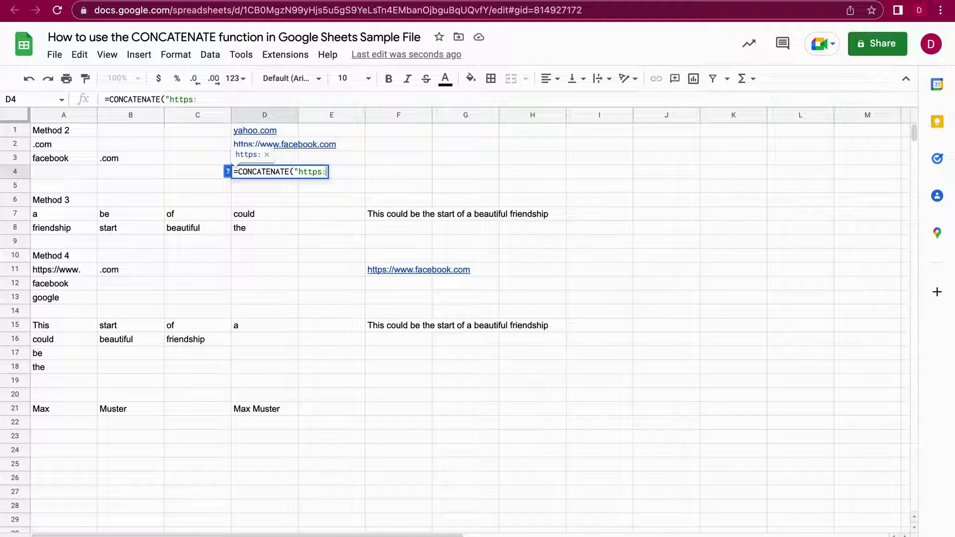
type("//")
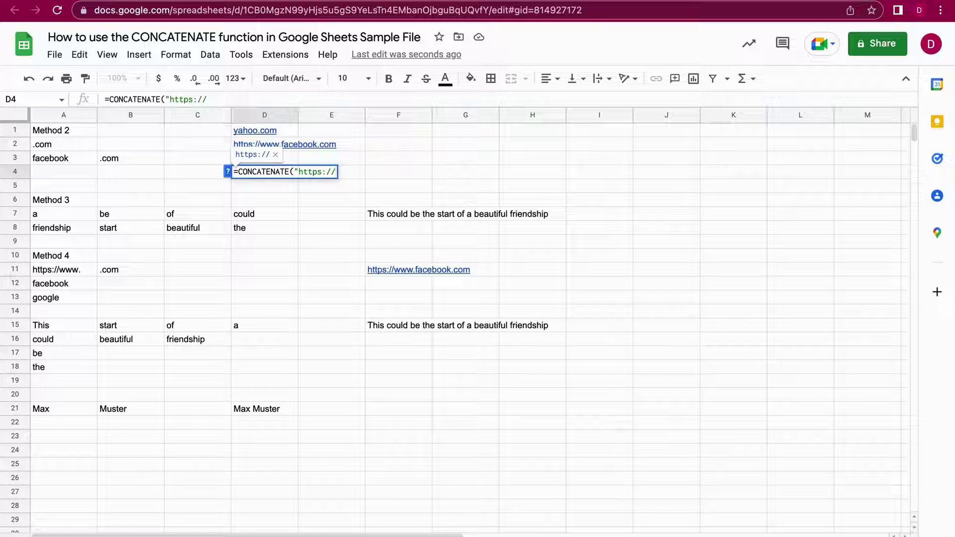
type("\",")
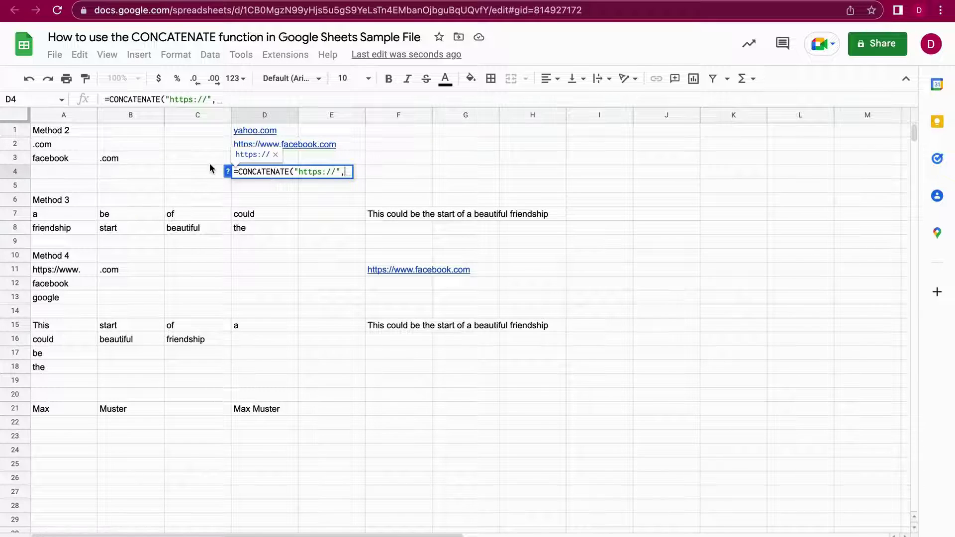
type("A3")
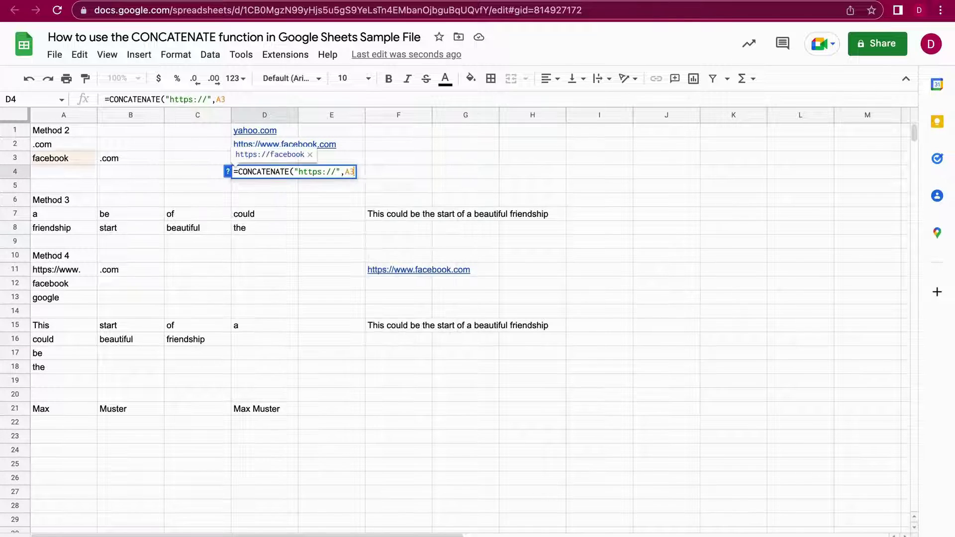
type(",")
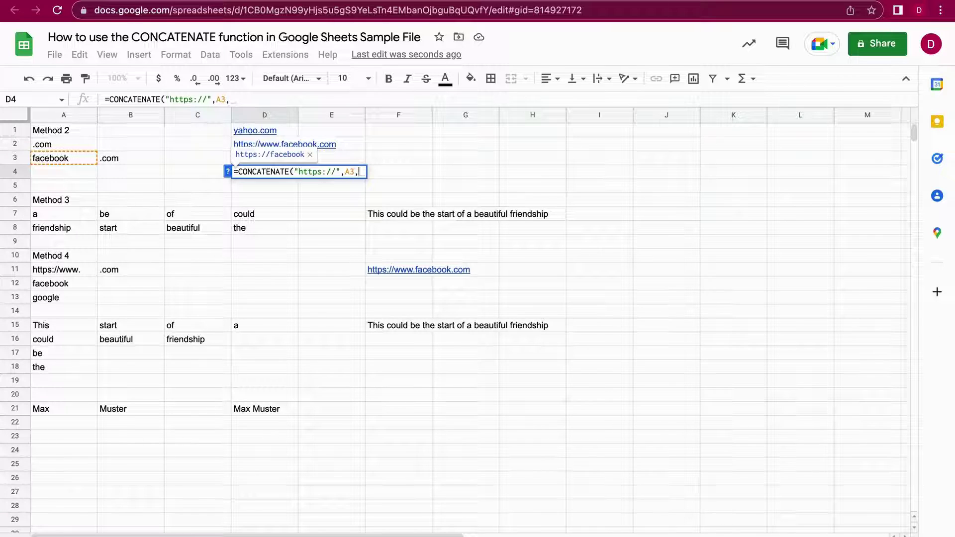
type("B")
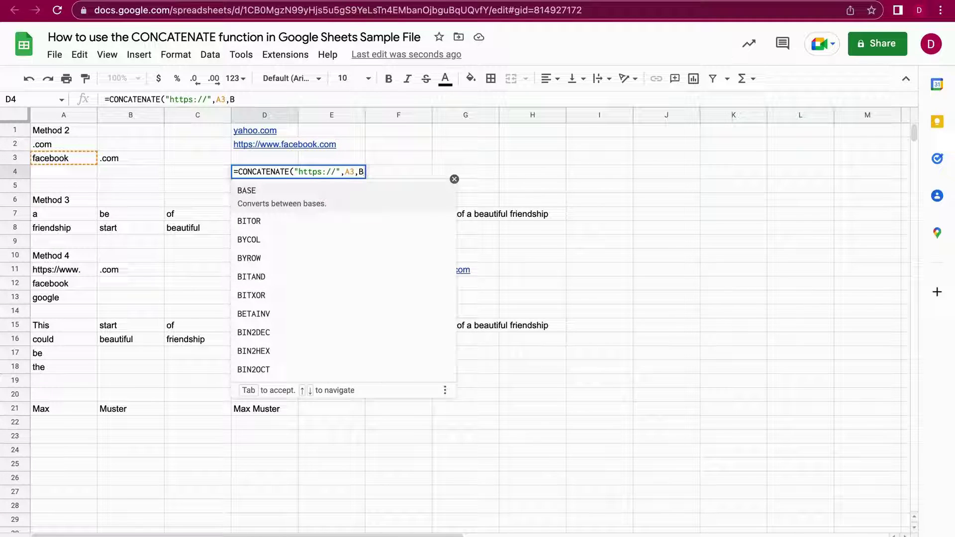
type("3)")
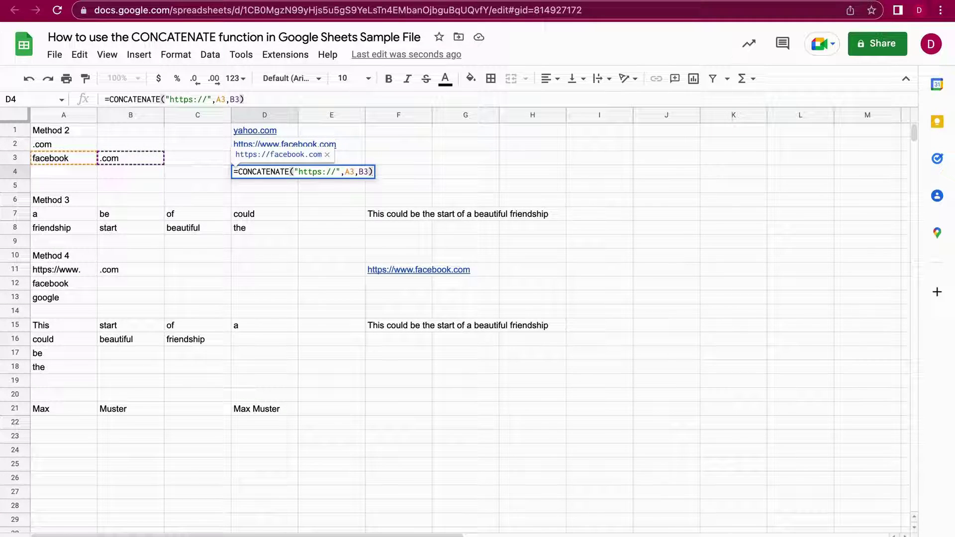
key("Return")
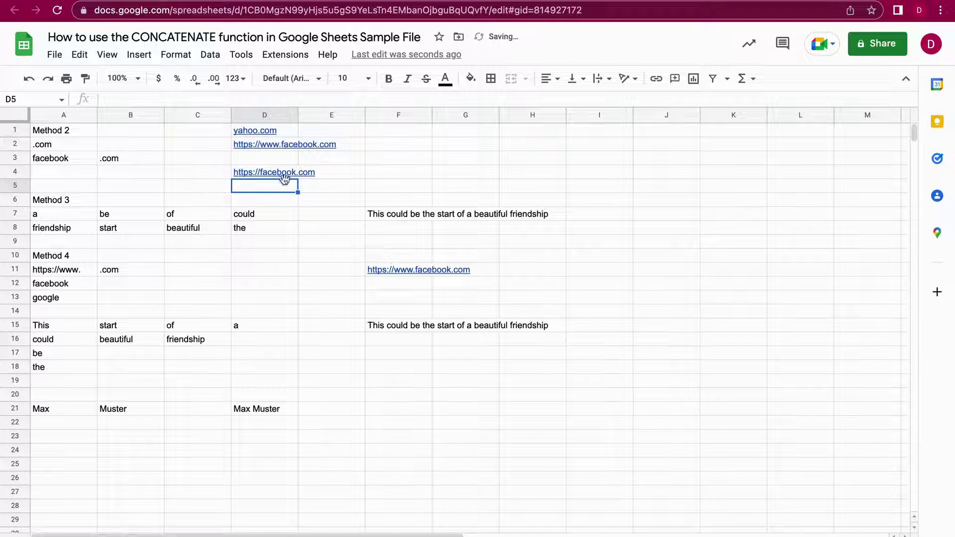
mouse_move(289, 177)
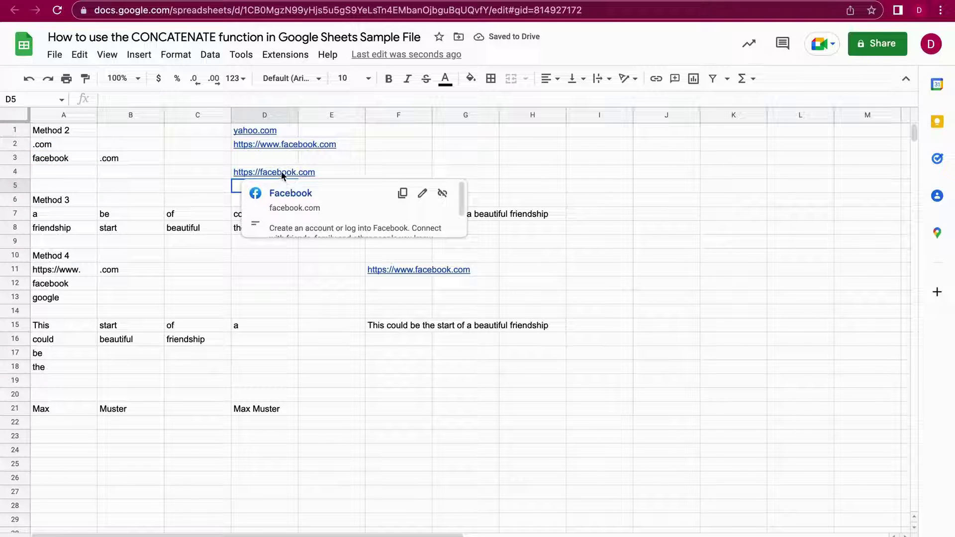
double_click(257, 171)
left_click(338, 171)
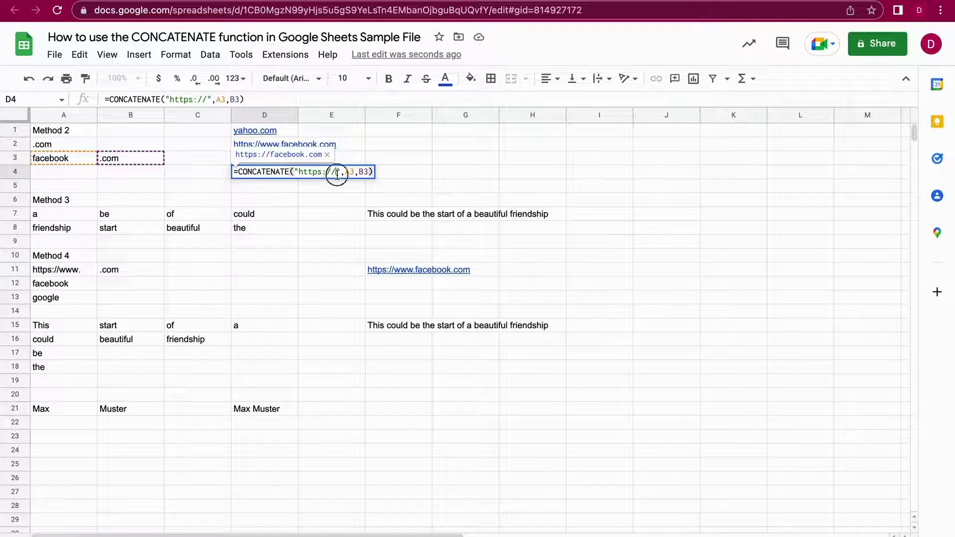
type("www")
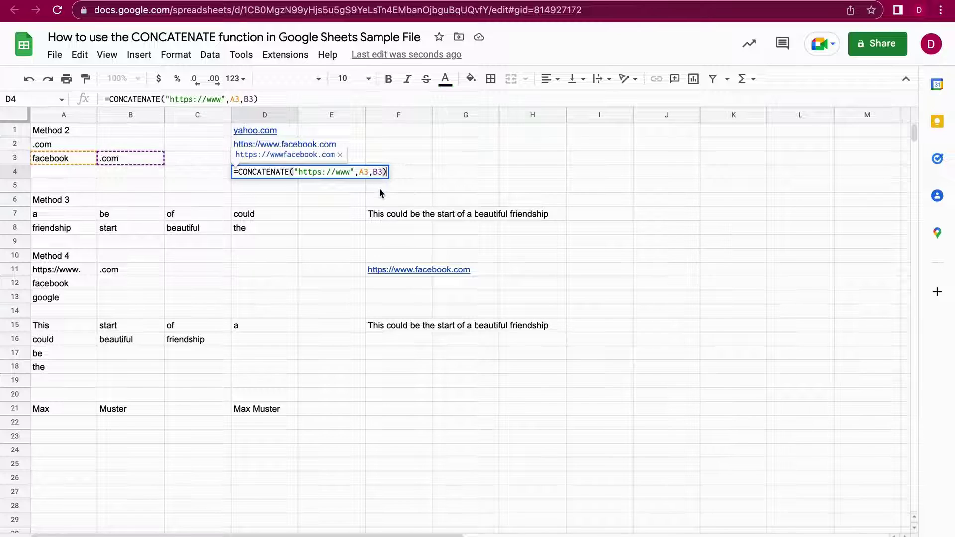
key("Return")
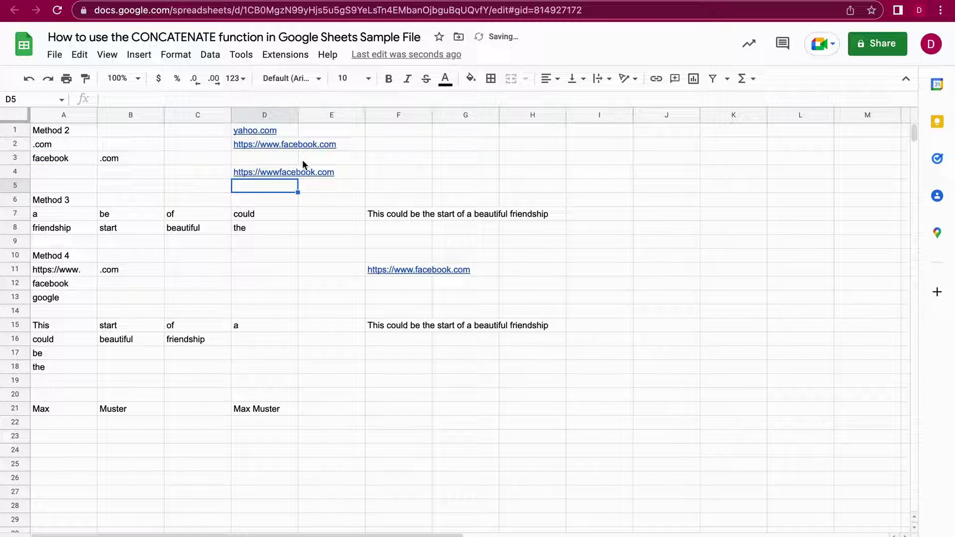
double_click(278, 172)
left_click(352, 172)
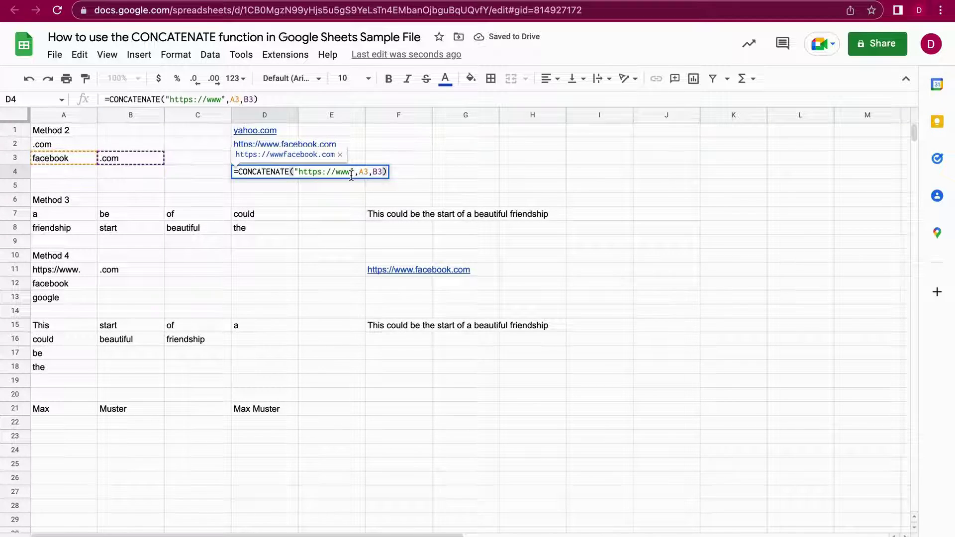
type(".")
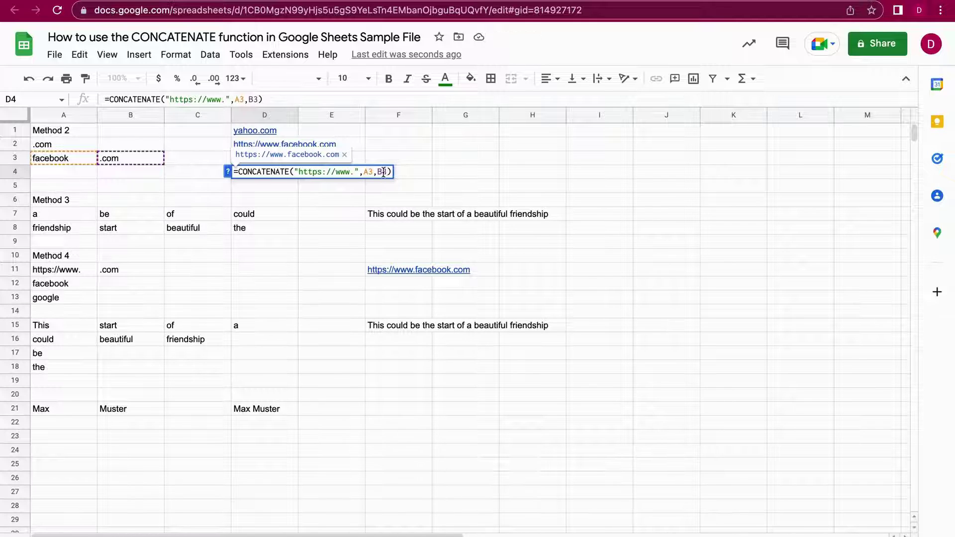
key("Return")
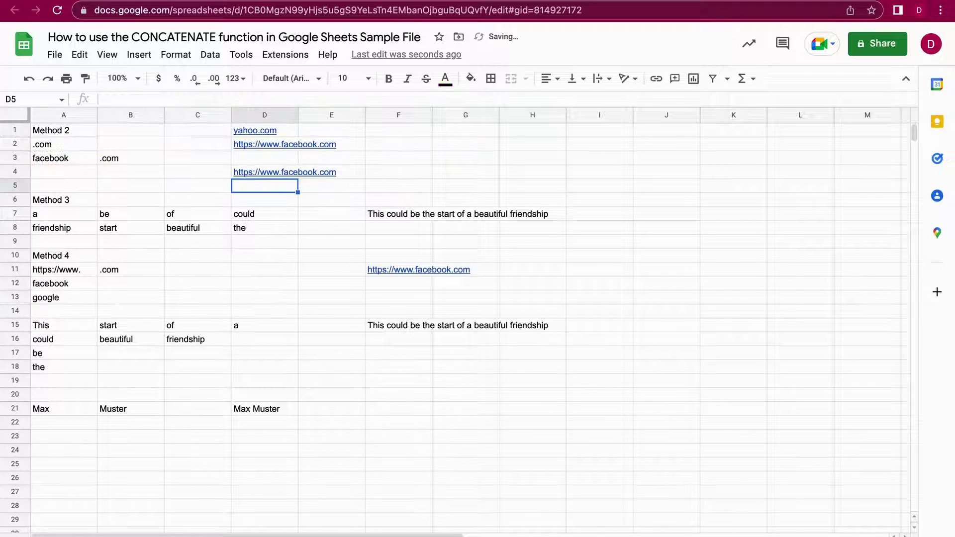
left_click(277, 171)
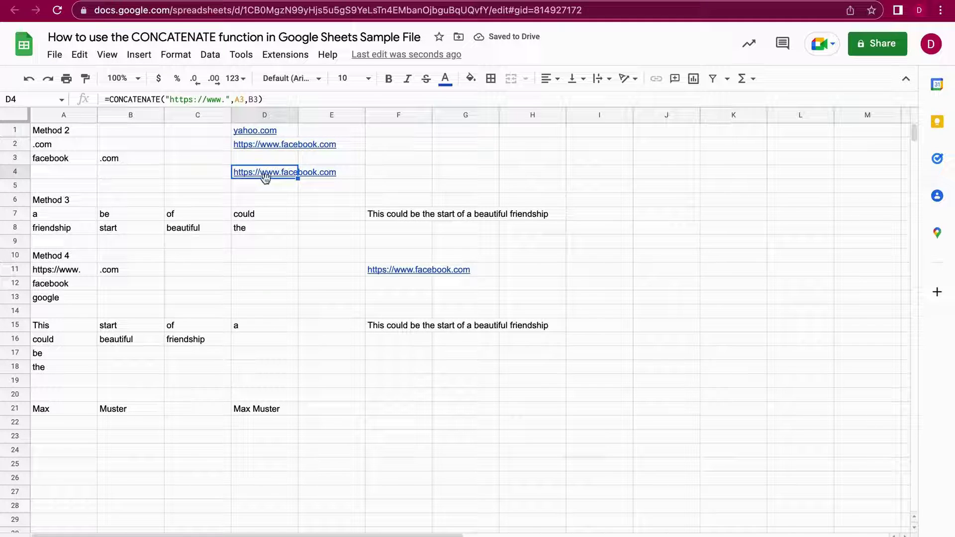
- Switch to the CONCATENATE tutorial article and review the order in which the function processes the cells of a range
left_click(396, 165)
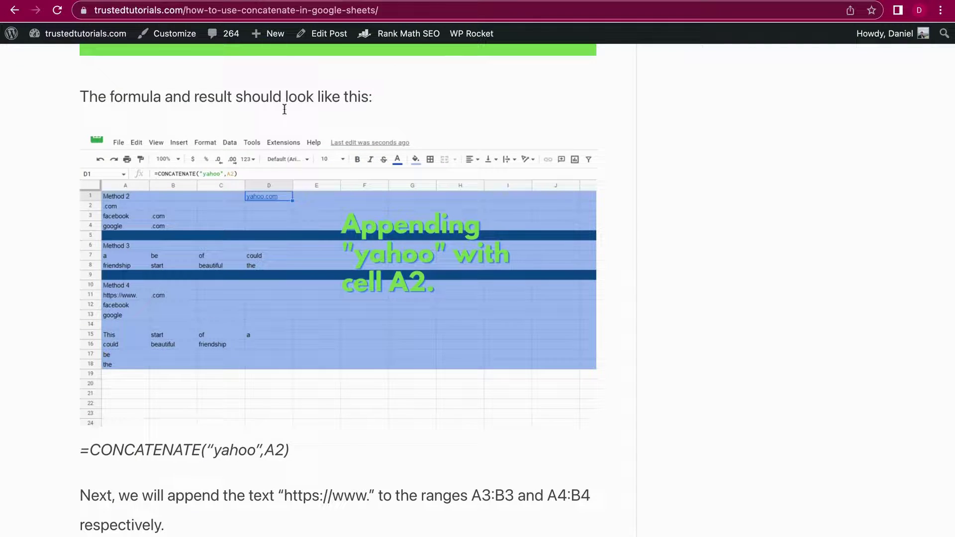
scroll(285, 389, "down", 5)
scroll(286, 389, "down", 10)
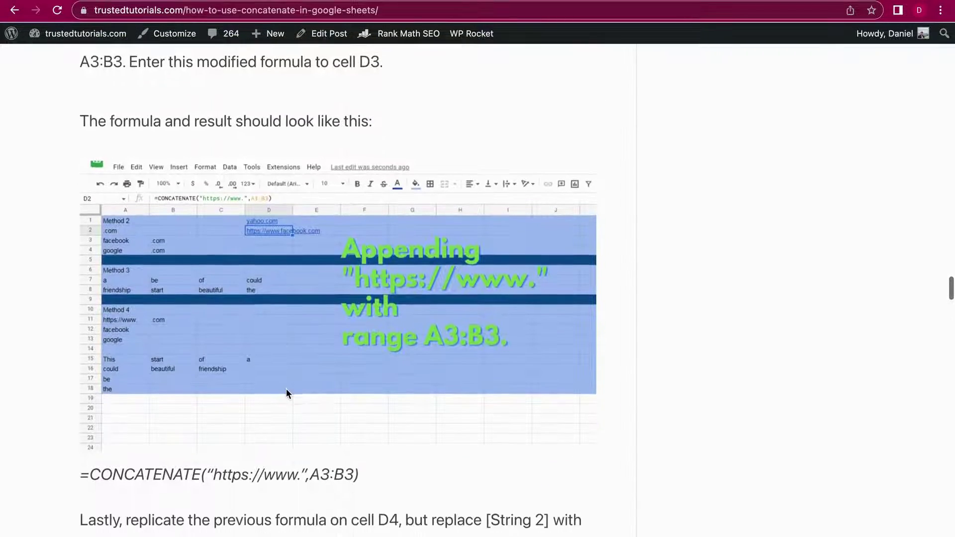
scroll(286, 392, "down", 10)
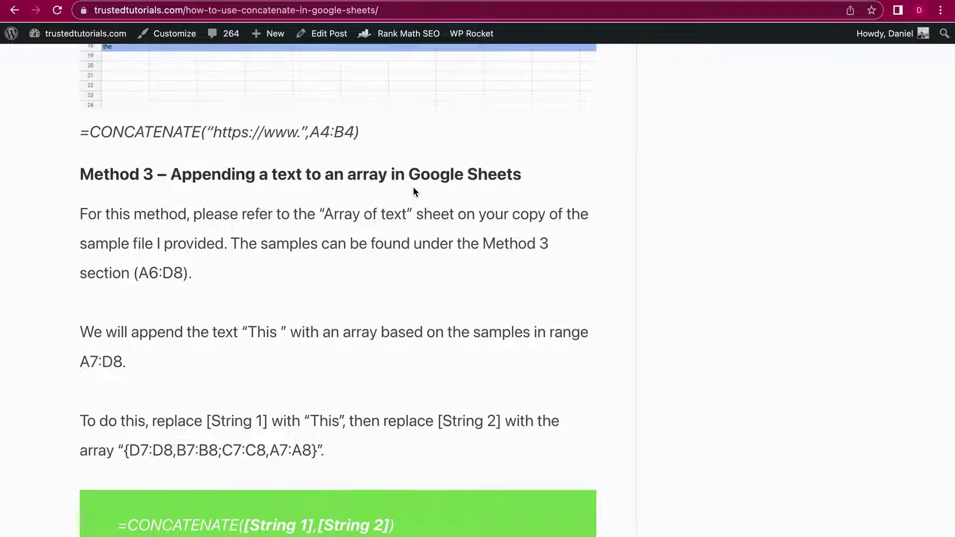
scroll(458, 268, "down", 1)
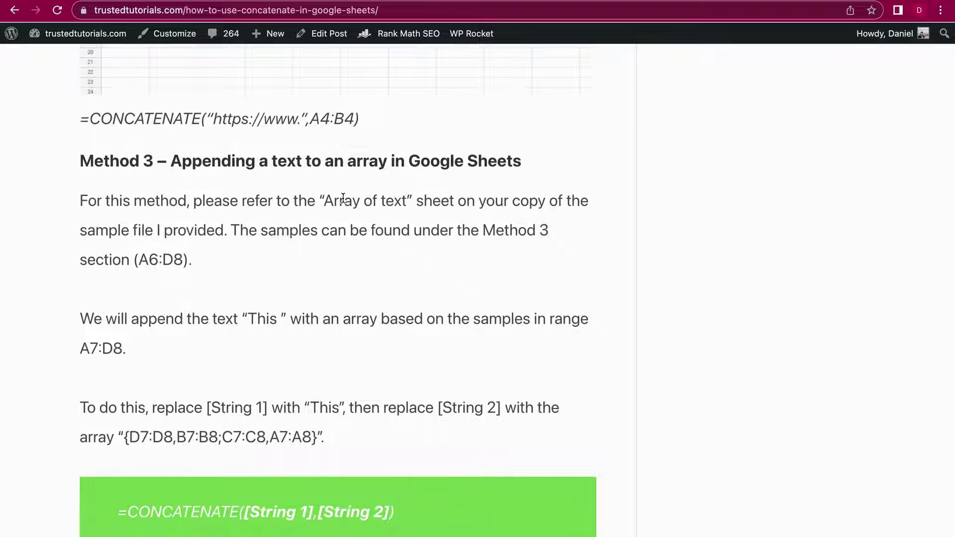
scroll(438, 179, "up", 15)
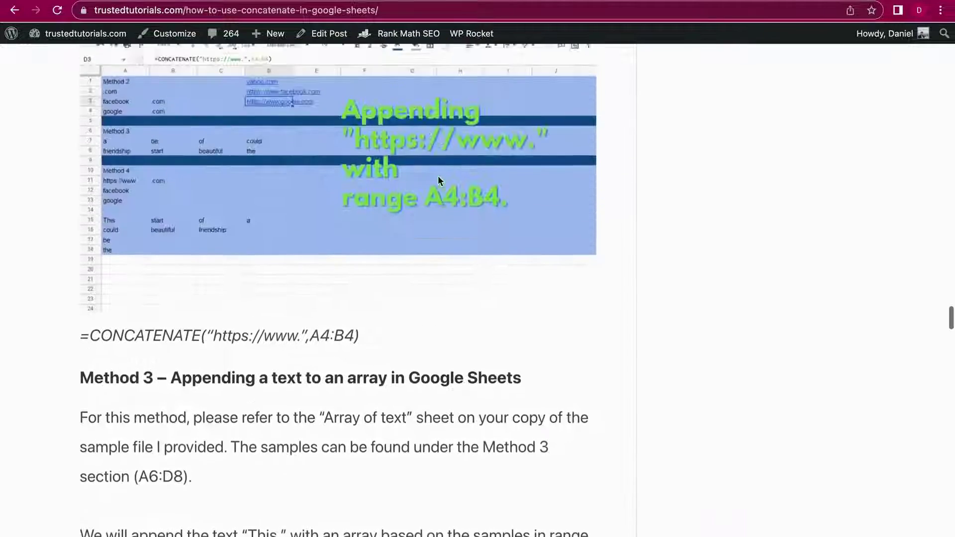
scroll(438, 180, "up", 15)
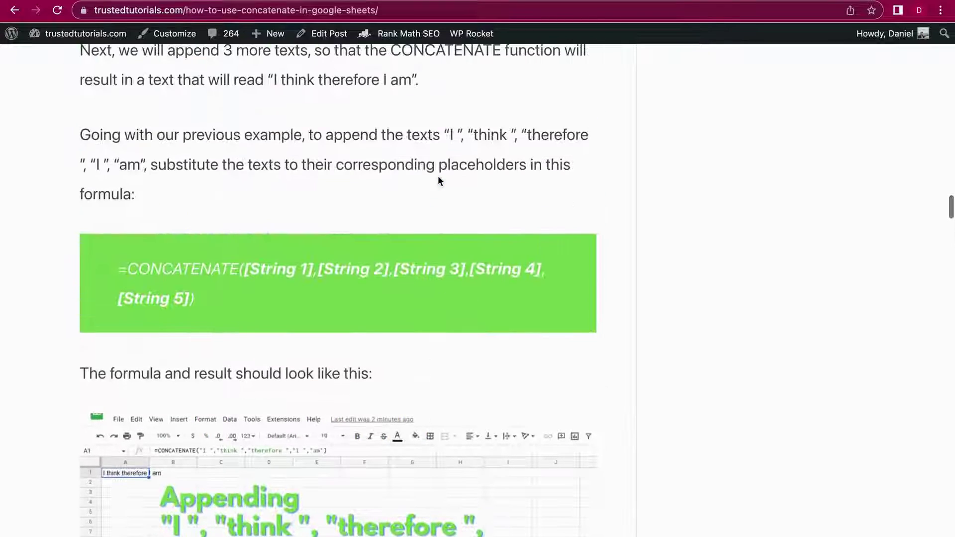
scroll(438, 181, "up", 20)
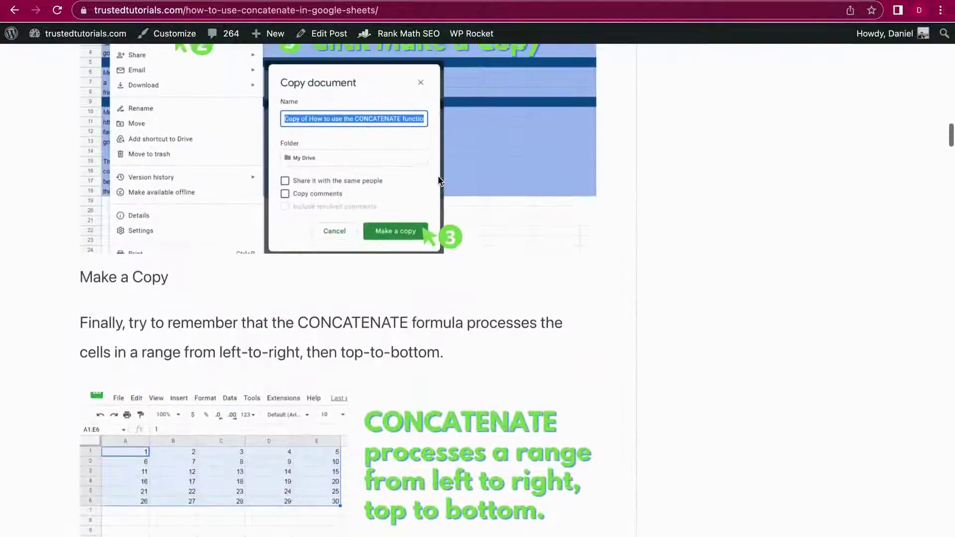
scroll(439, 180, "up", 14)
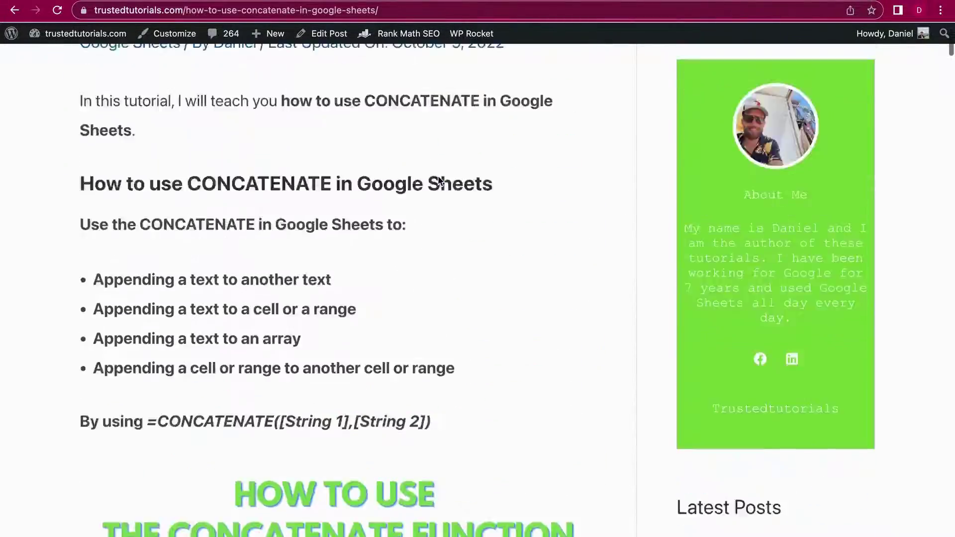
scroll(439, 180, "down", 11)
scroll(438, 180, "down", 15)
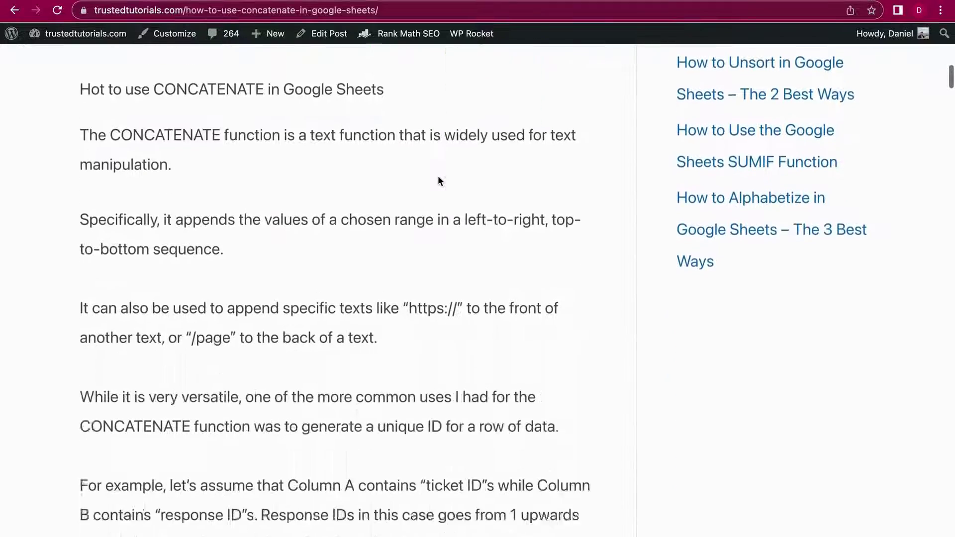
scroll(438, 178, "down", 15)
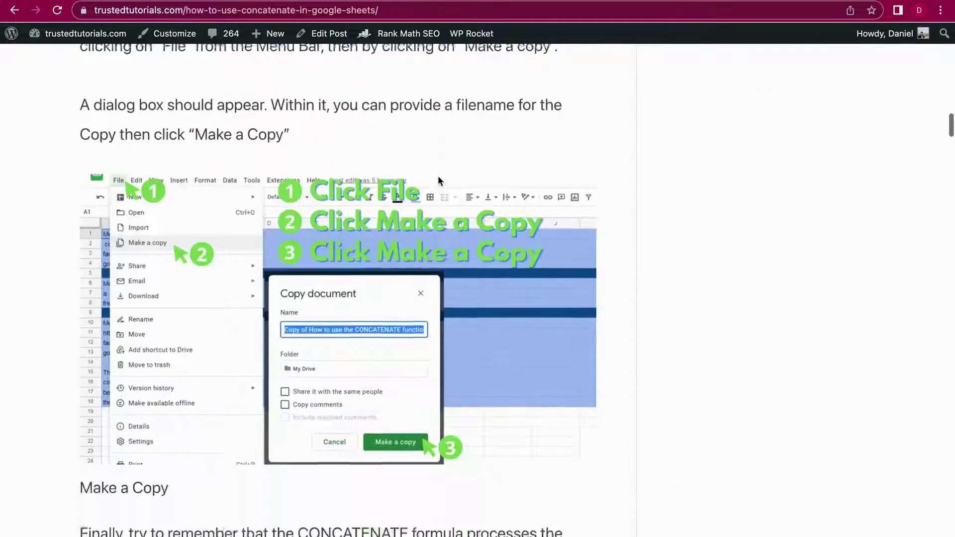
scroll(437, 180, "up", 1)
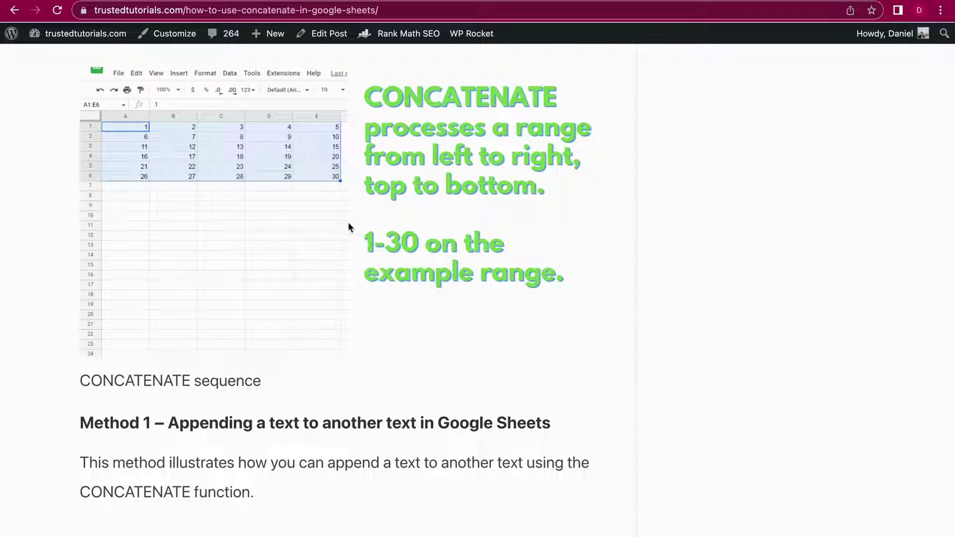
- Read the article's Method 3 section on appending a text to an array, including its example formula and array structure tables
scroll(393, 263, "down", 10)
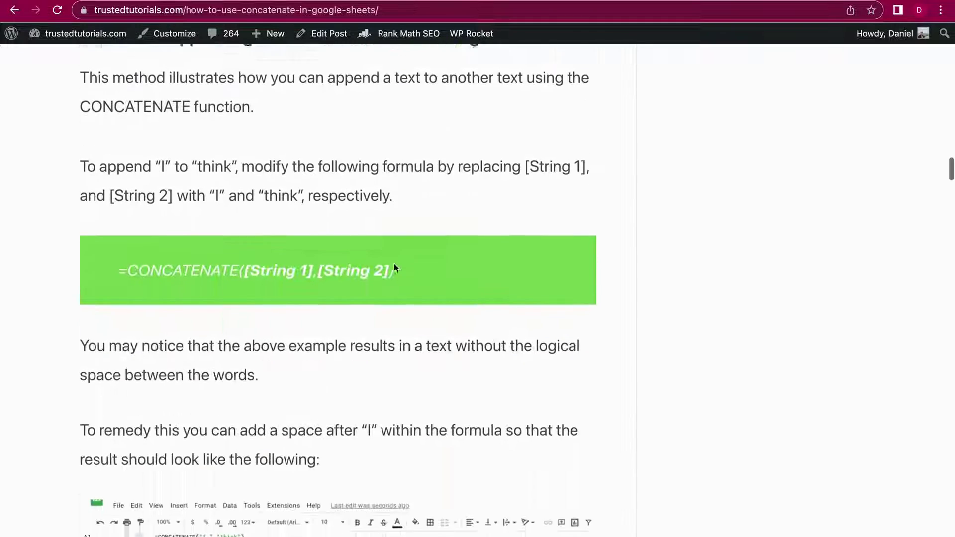
scroll(395, 268, "down", 18)
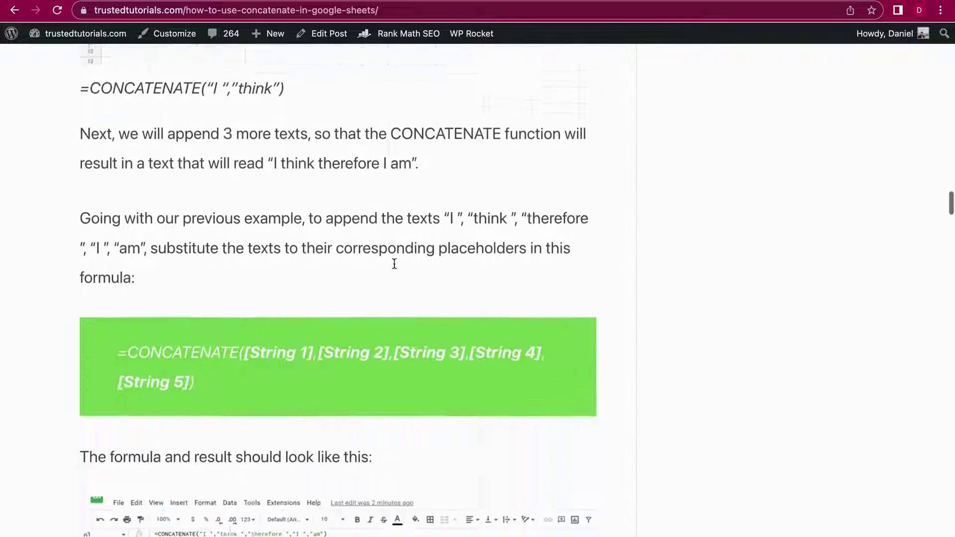
scroll(395, 264, "down", 17)
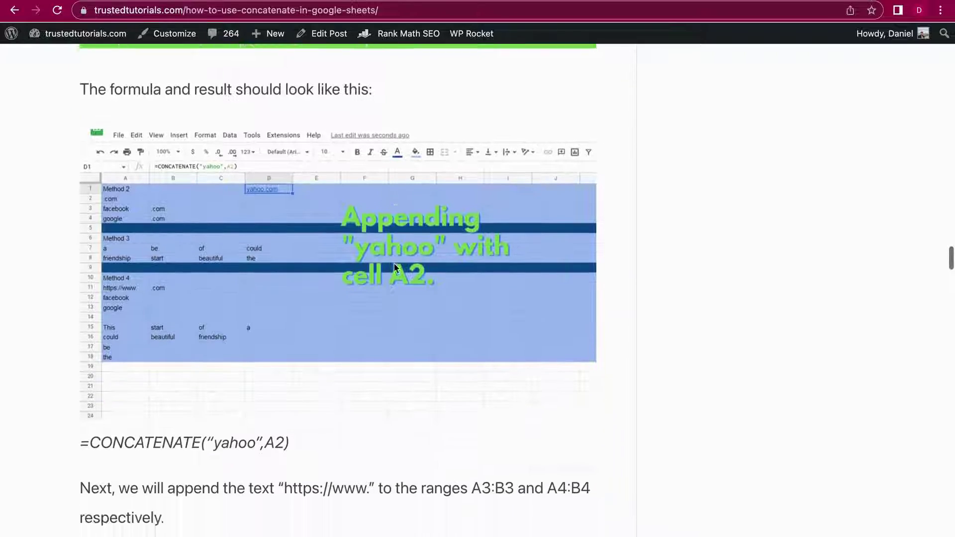
scroll(394, 268, "down", 20)
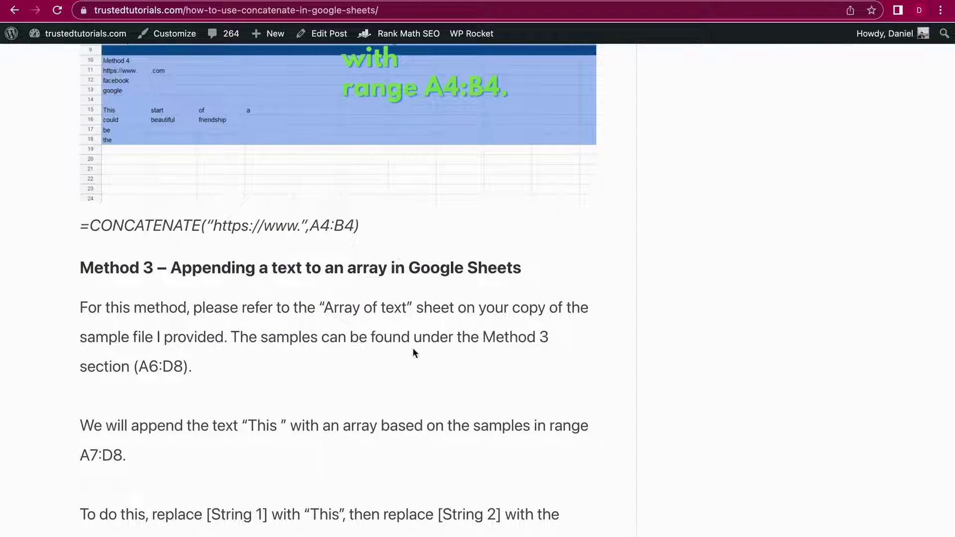
scroll(396, 302, "down", 6)
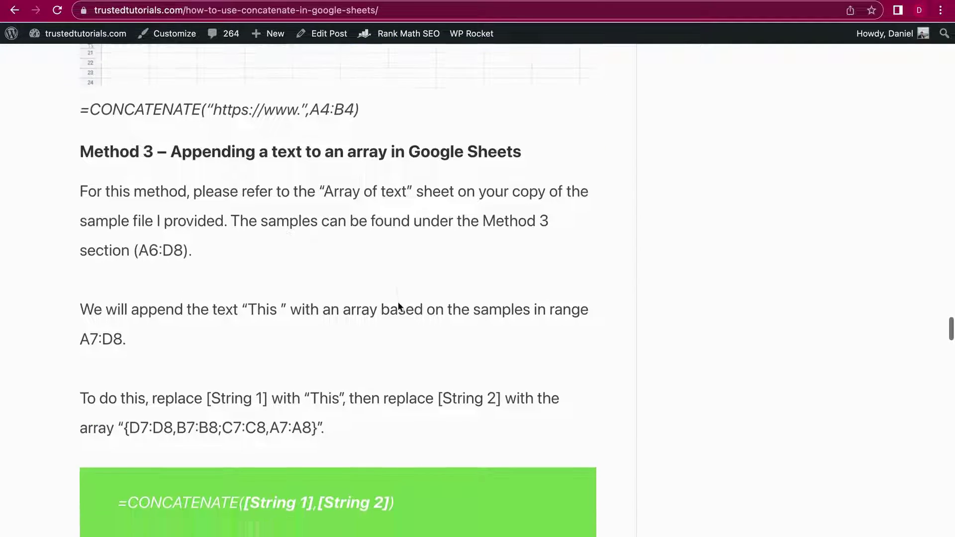
scroll(398, 303, "down", 6)
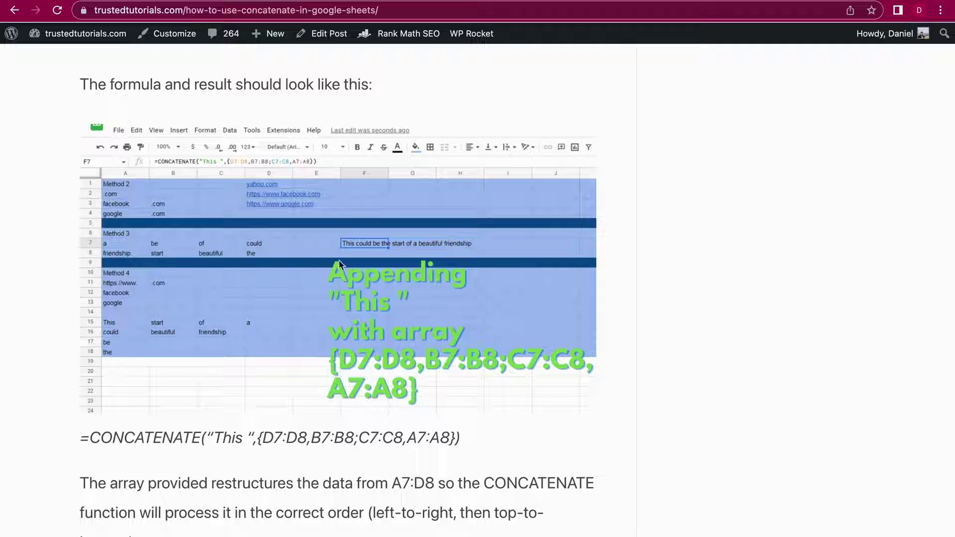
scroll(395, 312, "down", 1)
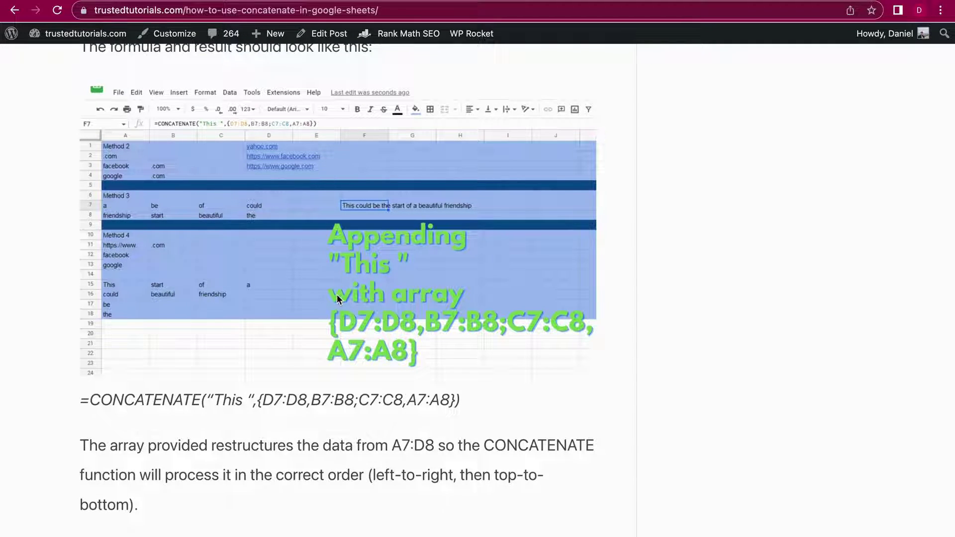
scroll(336, 295, "down", 1)
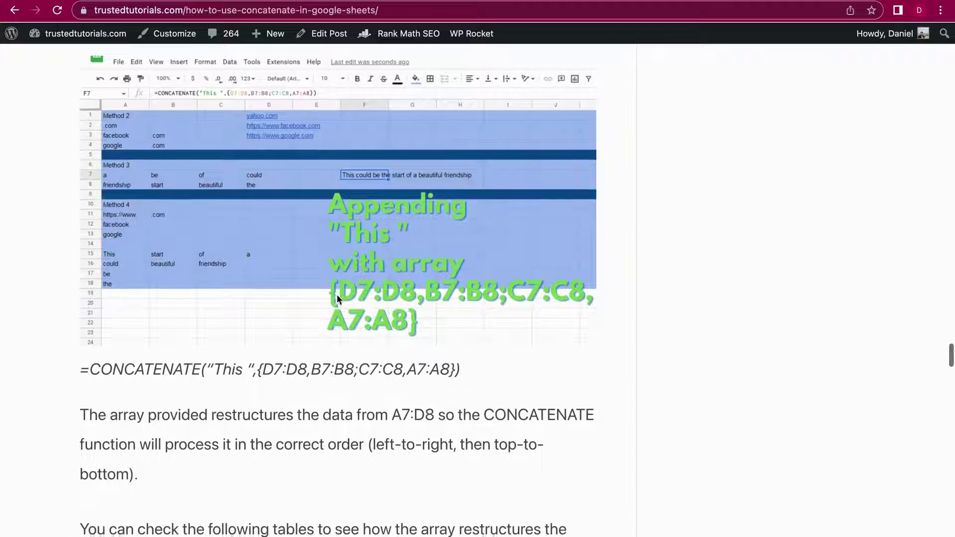
scroll(336, 295, "down", 10)
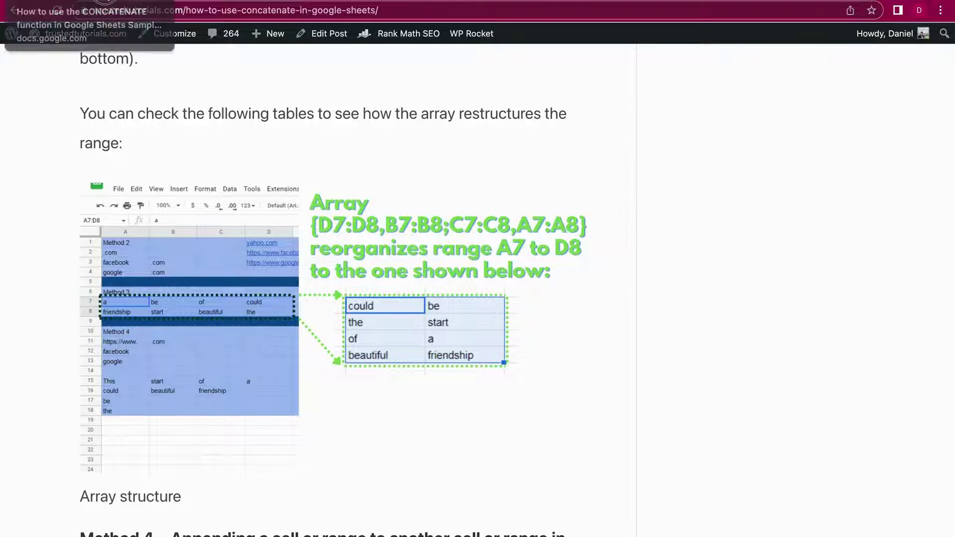
- Return to the sample spreadsheet and begin the array formula =CONCATENATE({D7:D8,B7:B8 in cell F16
left_click(120, 1)
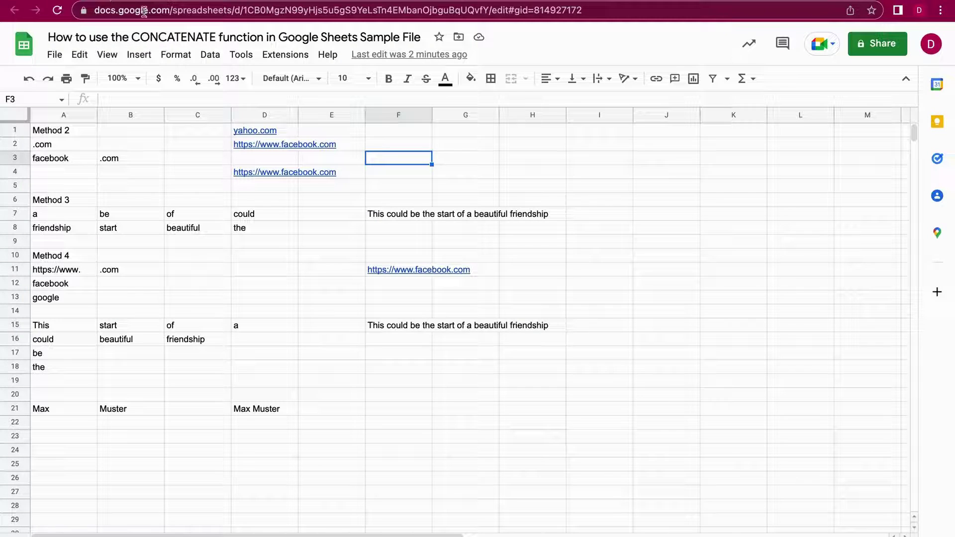
left_click(408, 344)
type("=")
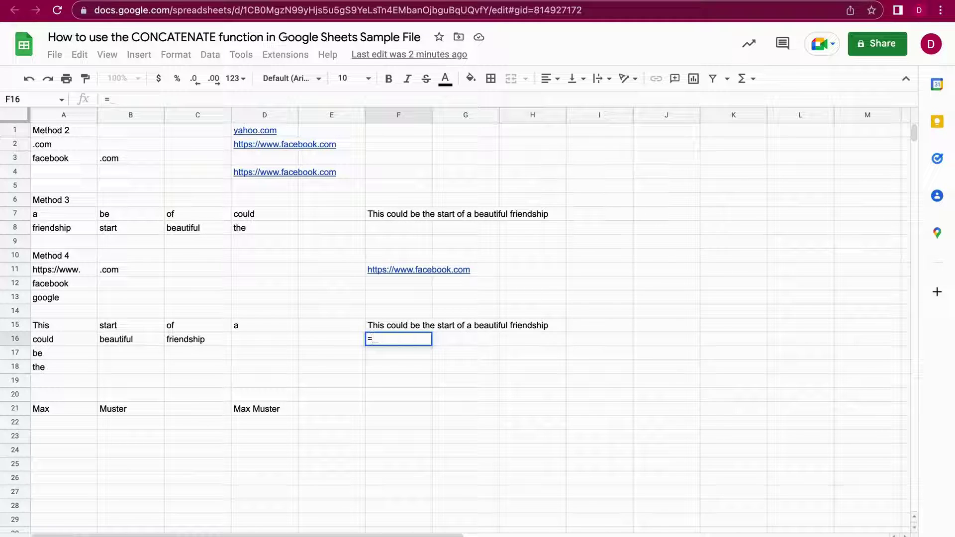
type("CONCATENA")
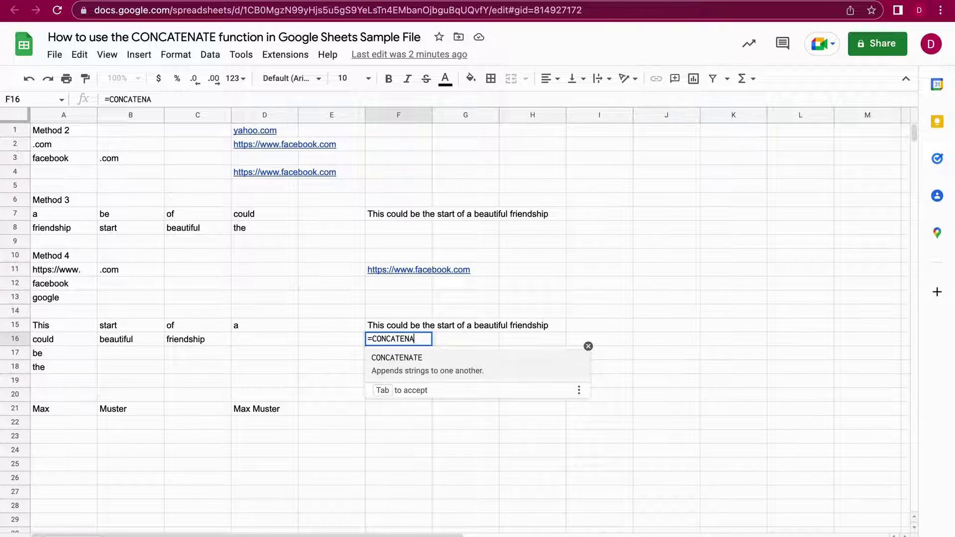
type("TE(")
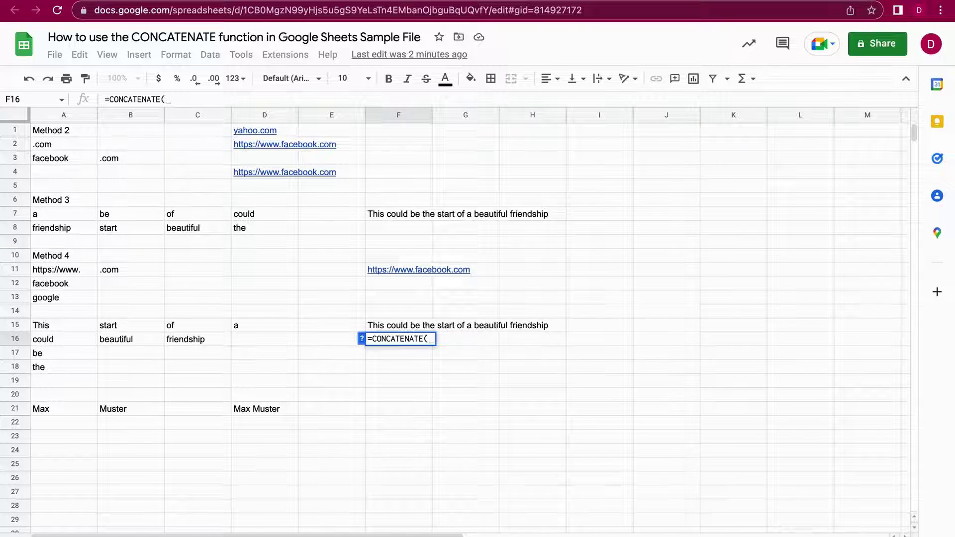
type("{D7")
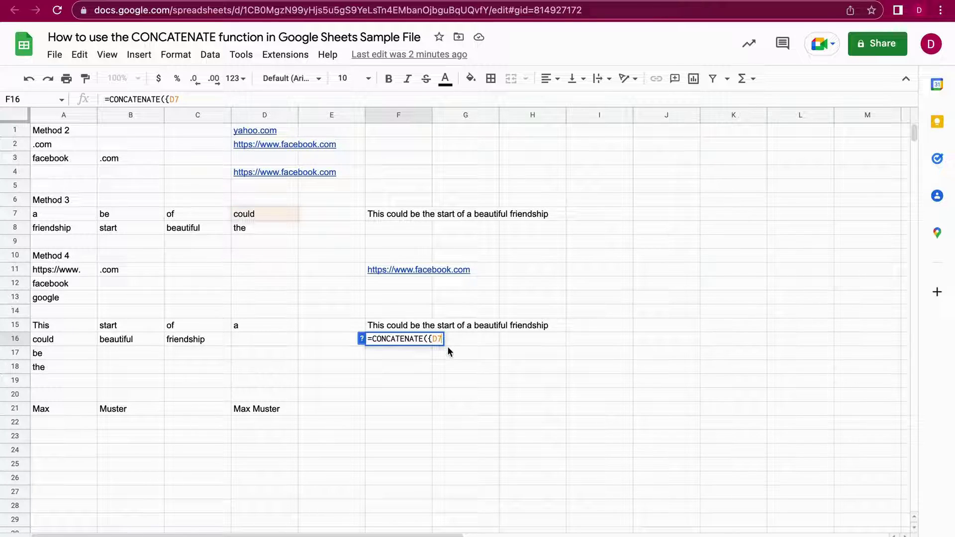
type(":")
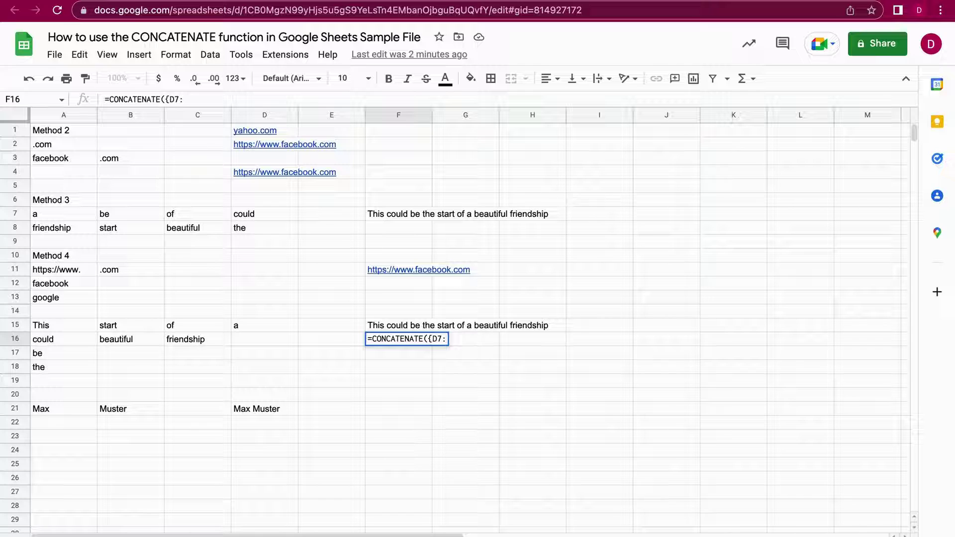
type("D8")
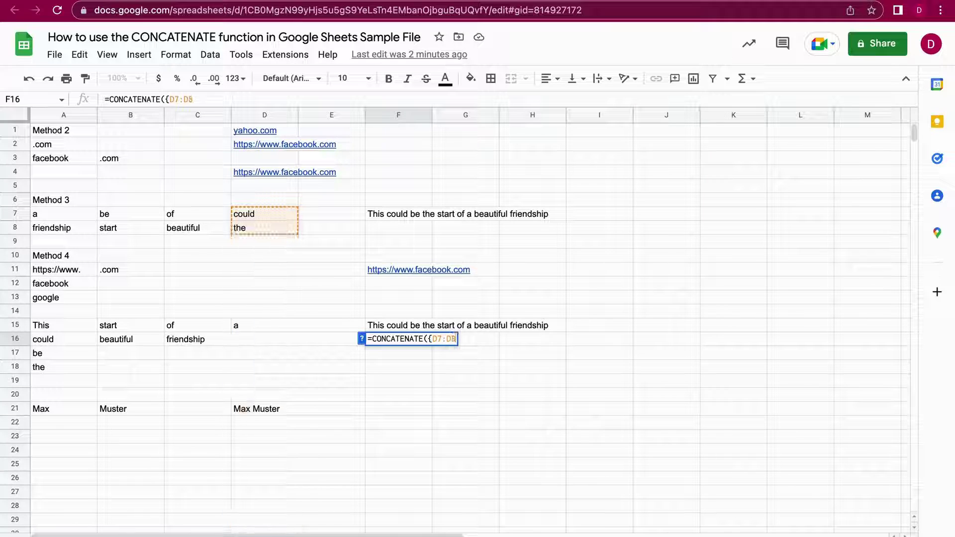
type(",")
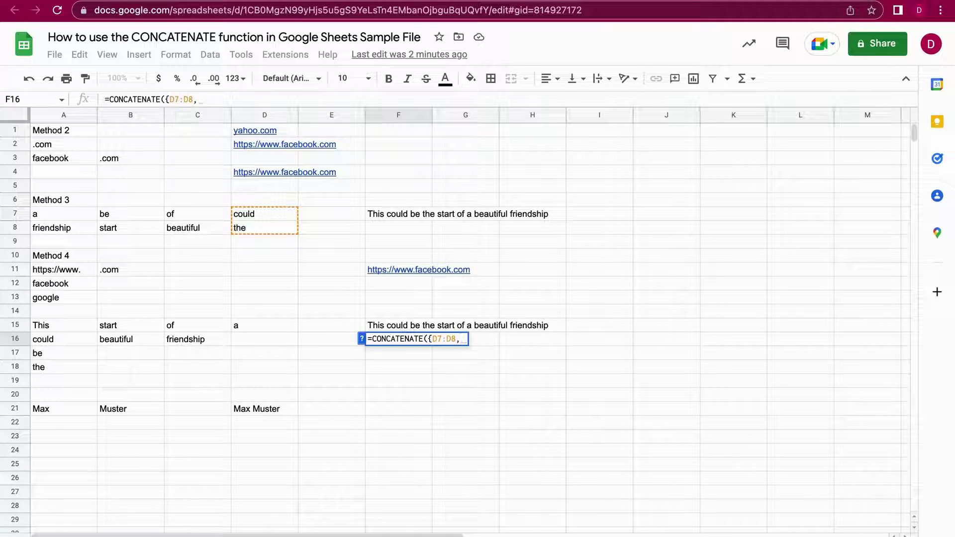
type("B7")
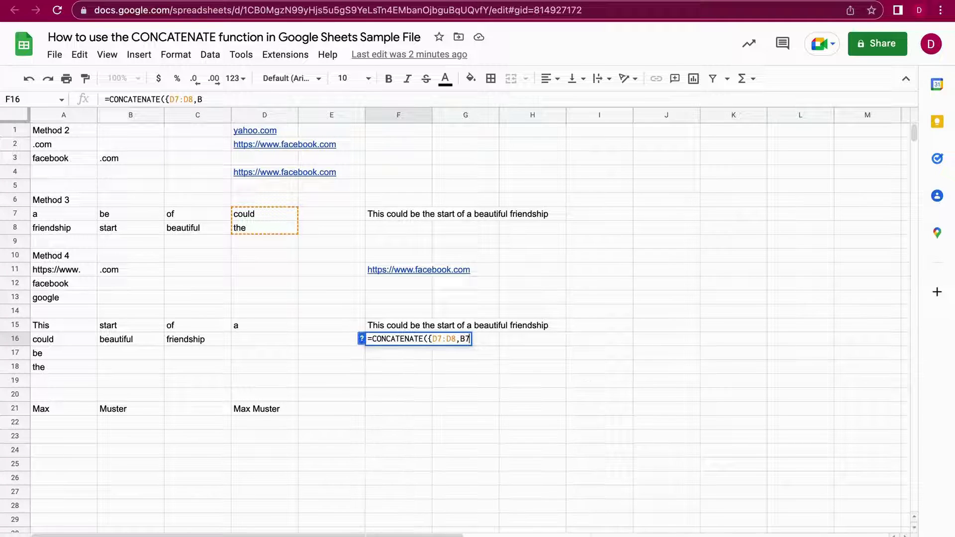
type(":B8")
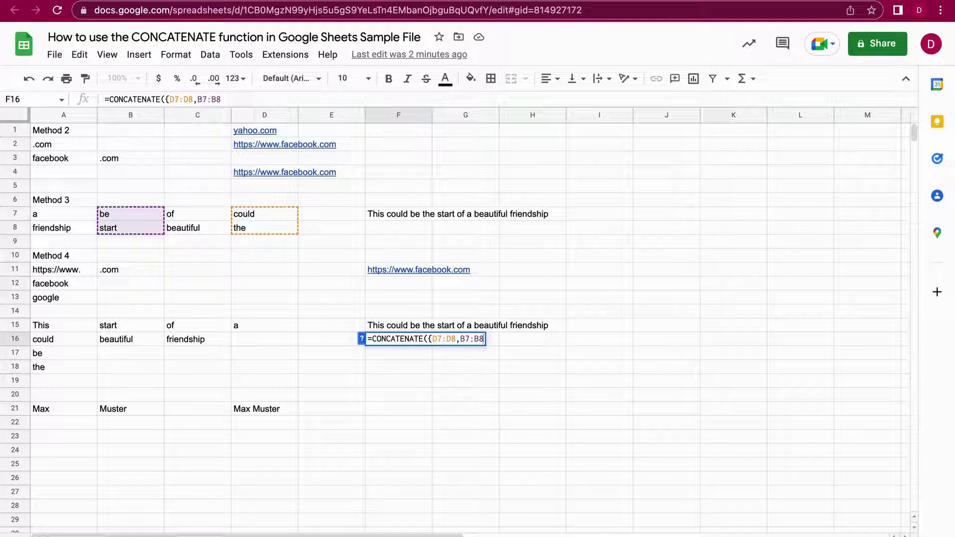
- Complete the array formula in F16 as =CONCATENATE({D7:D8,B7:B8;C7:C8,A7:A8})
type(";")
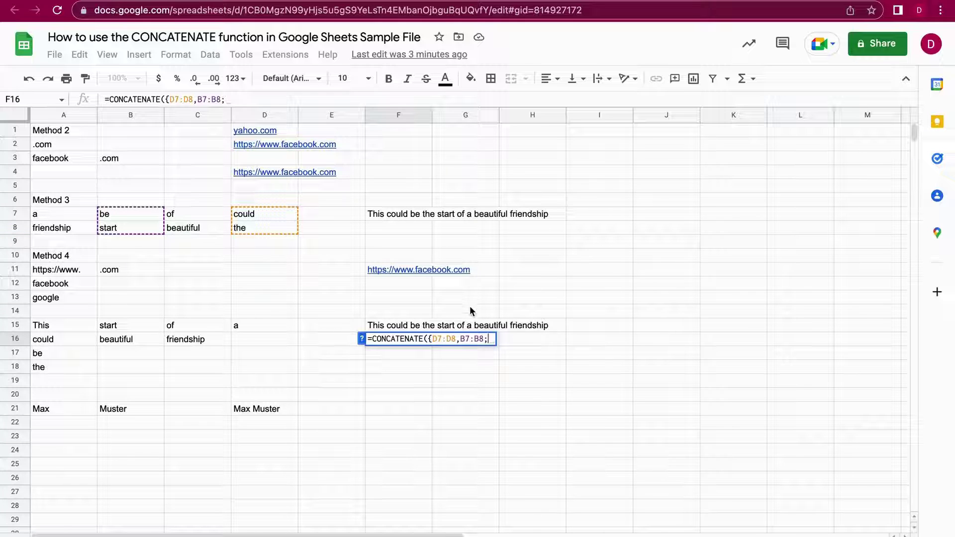
type("C7")
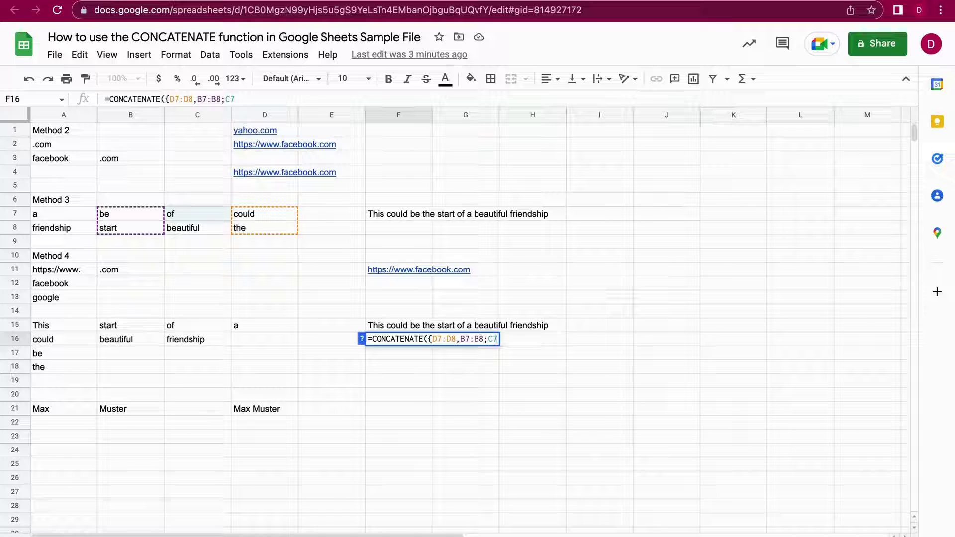
type(":C")
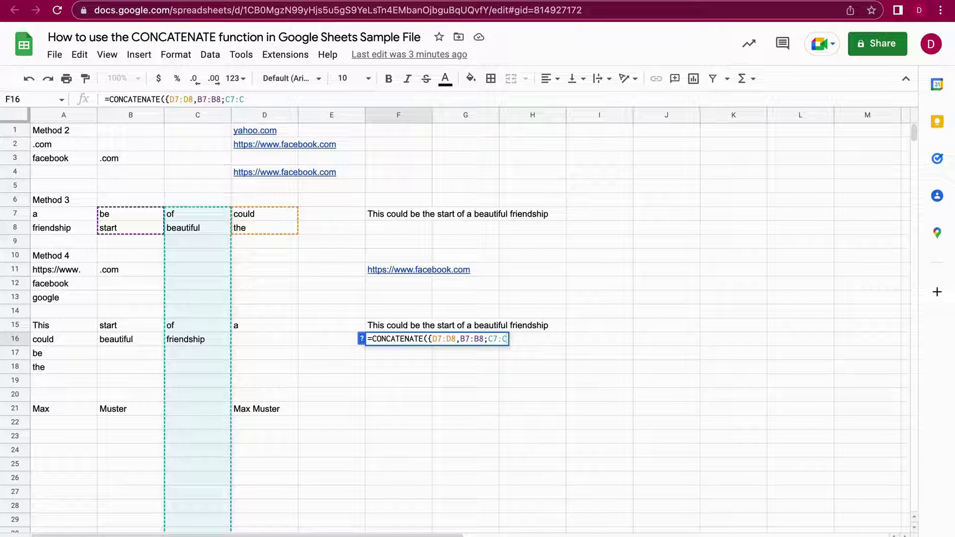
type("8,")
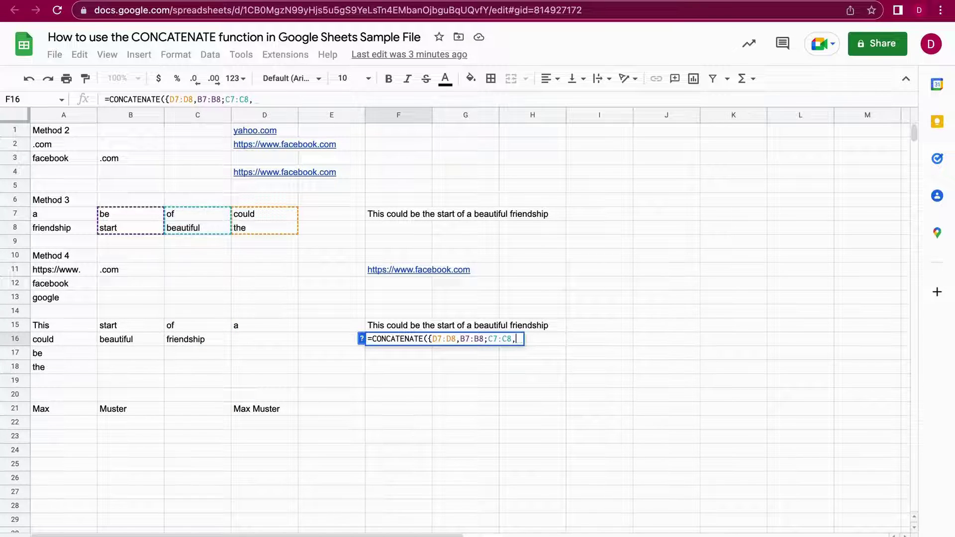
type("A")
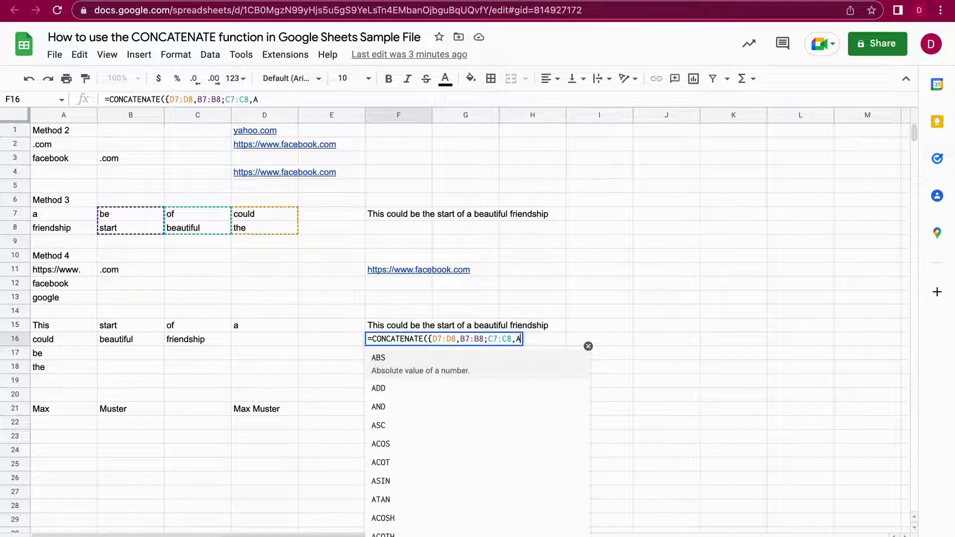
type("7:A8")
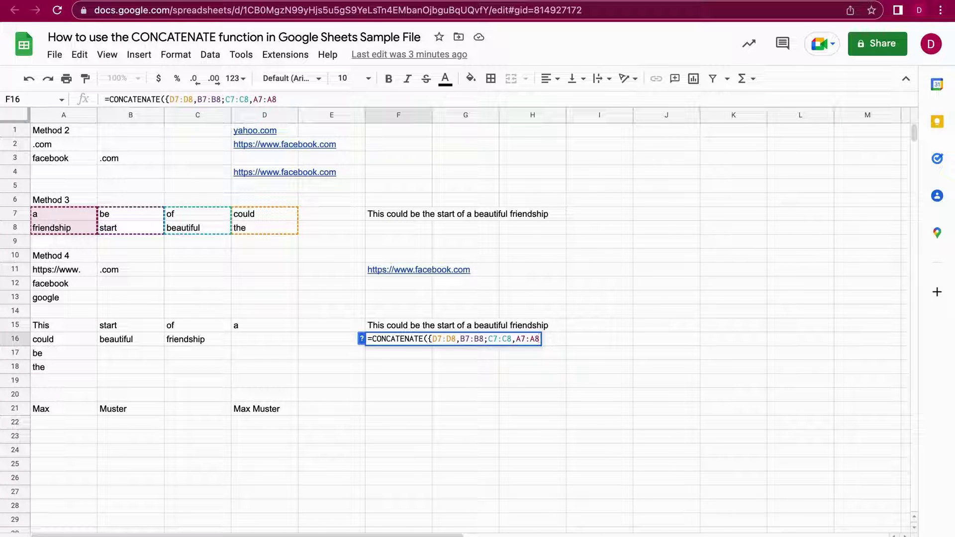
type("}")
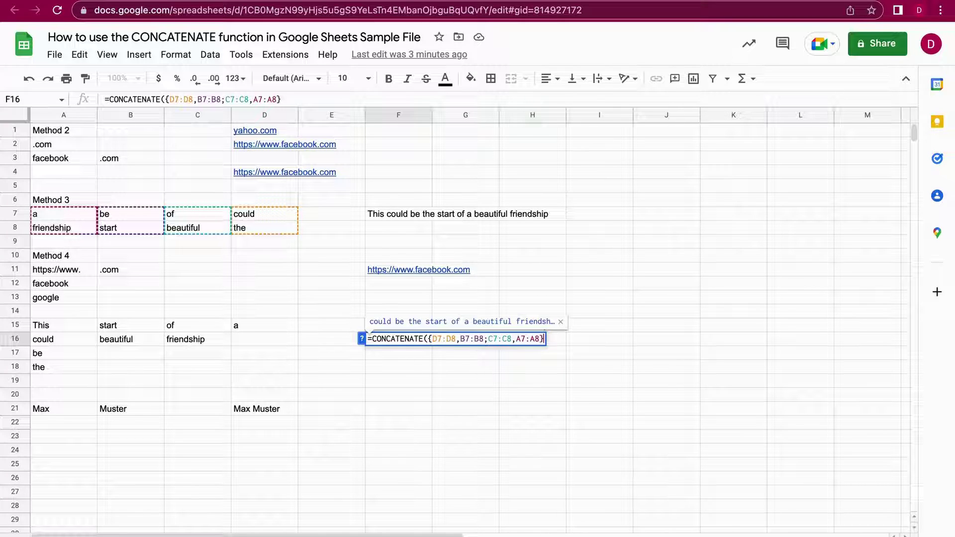
type(")")
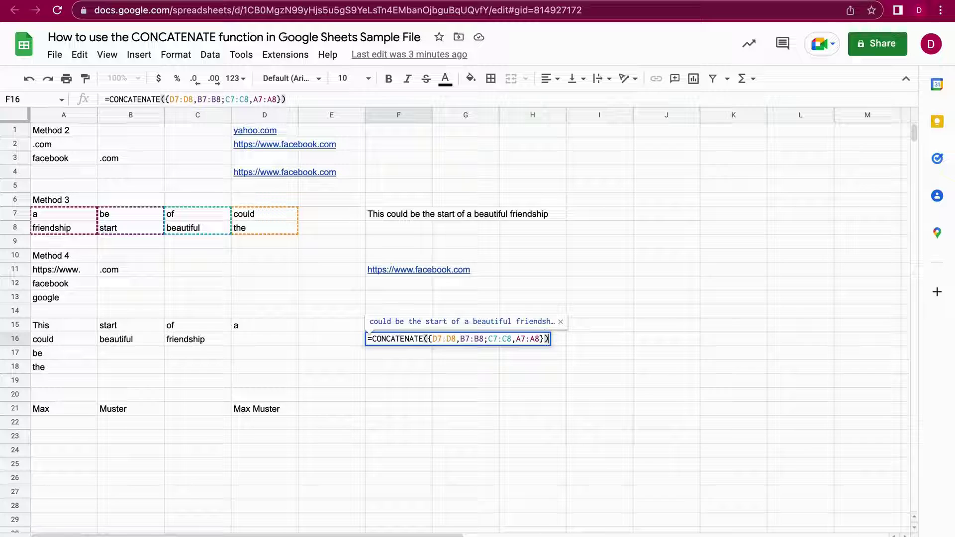
key("Return")
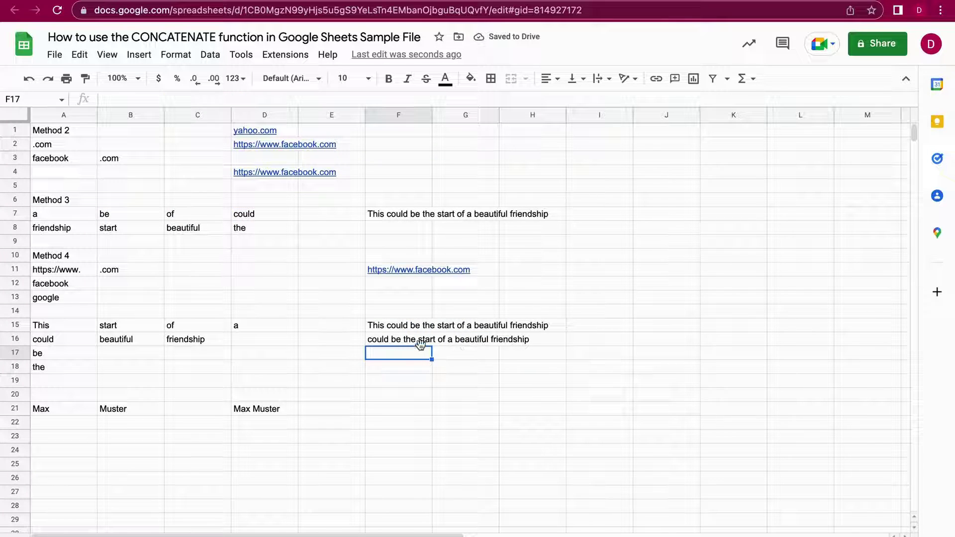
- Add the text "This " with a trailing space before the array in F16, so the formula reads =CONCATENATE("This ",{D7:D8,B7:B8;C7:C8,A7:A8})
double_click(405, 342)
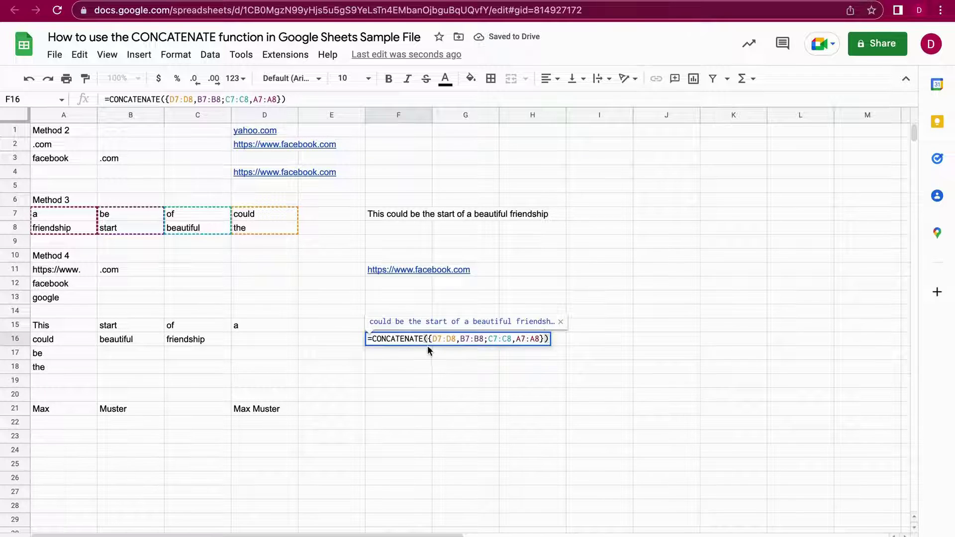
left_click(427, 338)
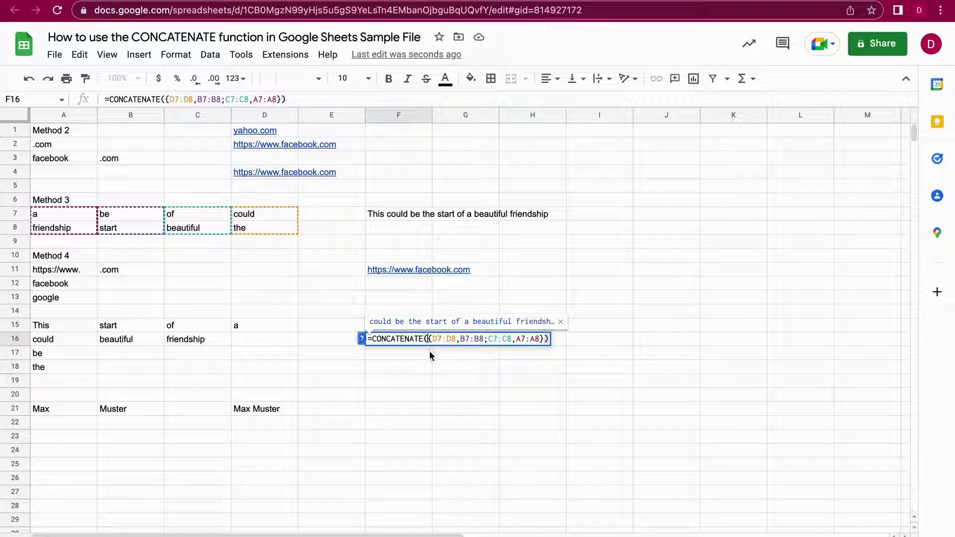
type("\"")
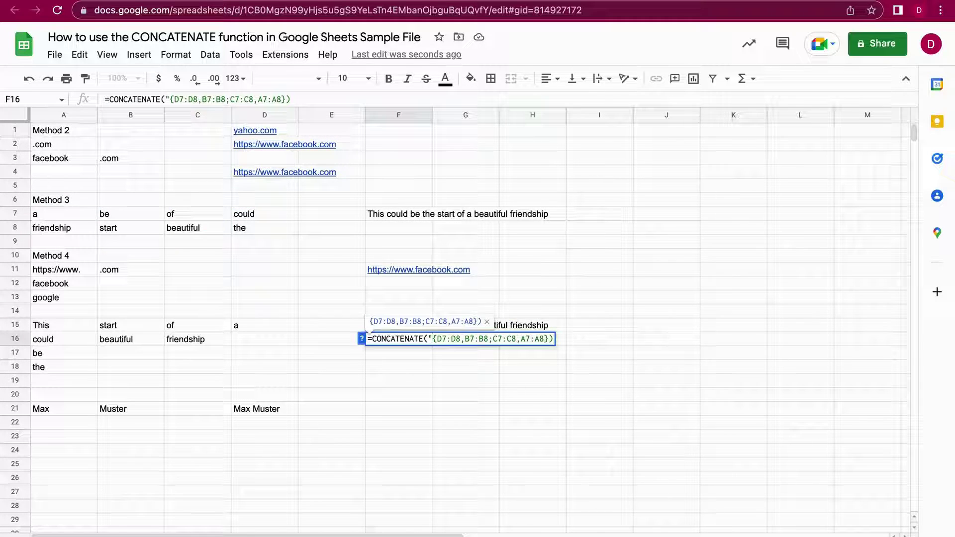
type("This\"")
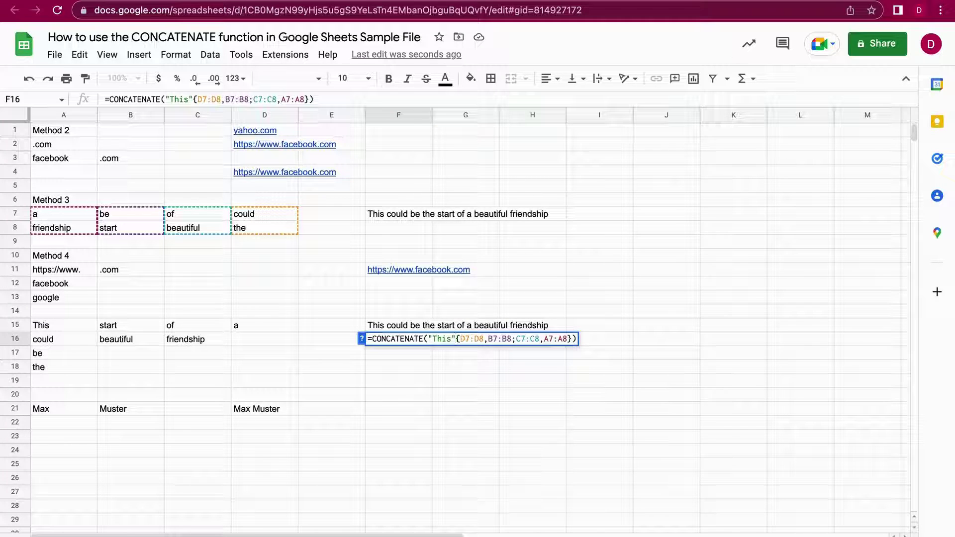
type(",")
left_click(516, 339)
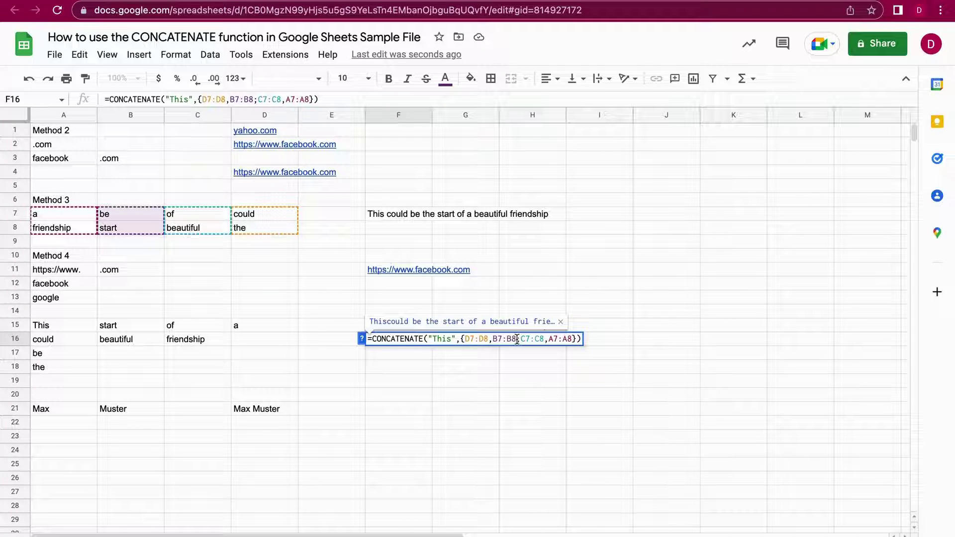
left_click(452, 339)
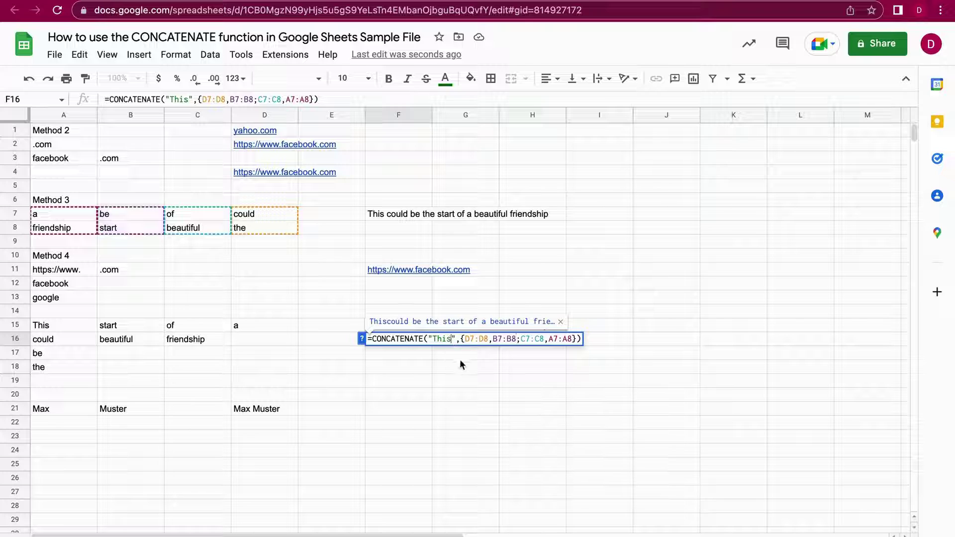
left_click(506, 340)
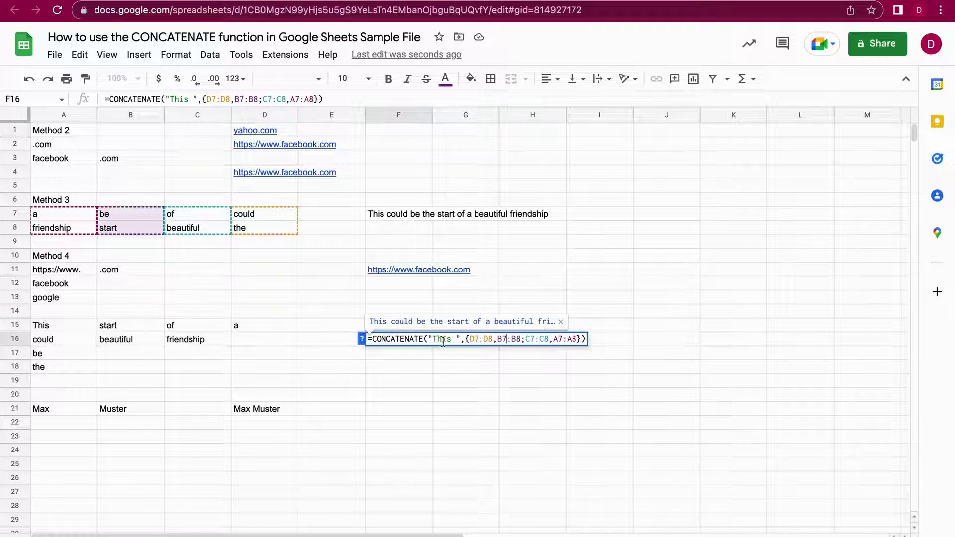
key("Return")
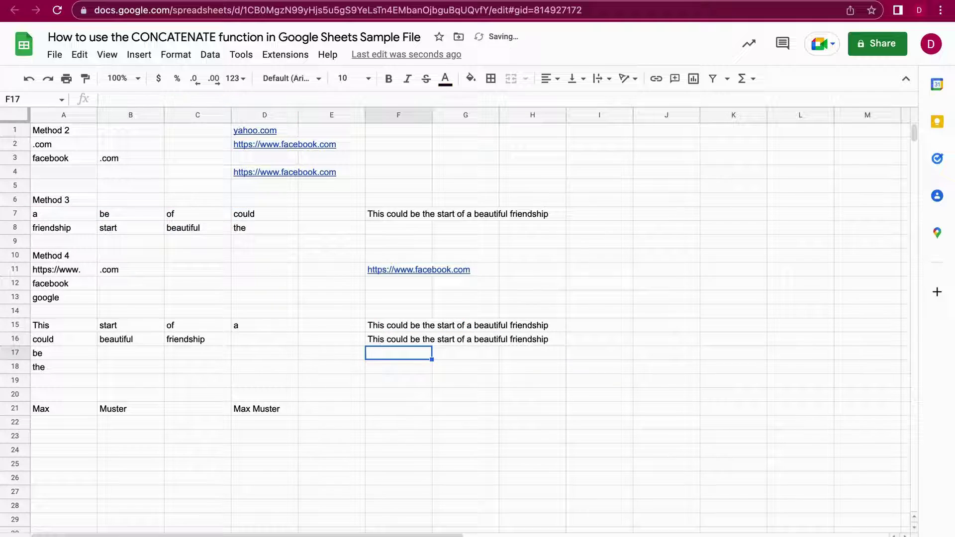
- Switch to the CONCATENATE tutorial article and read the Method 4 section on appending a cell to another cell, including its example formula
left_click(421, 342)
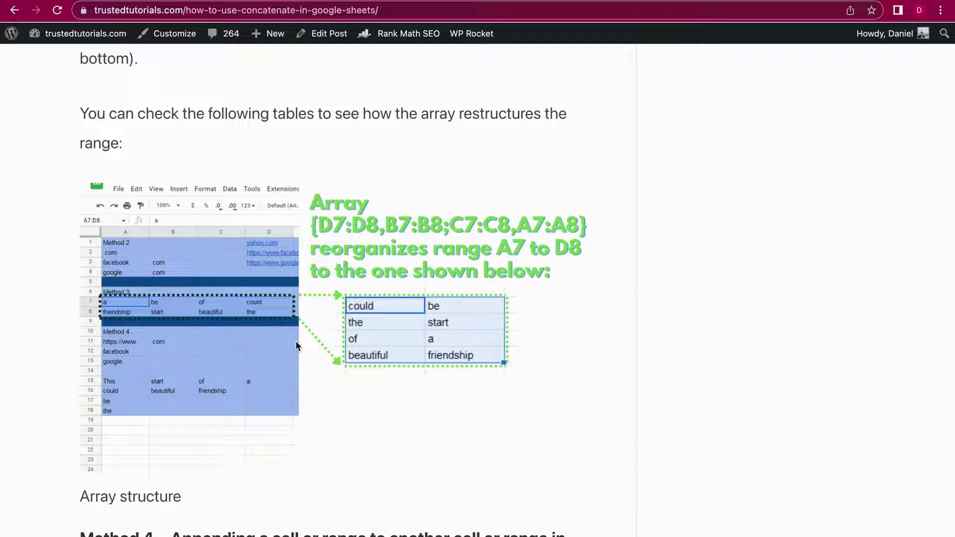
scroll(296, 344, "down", 9)
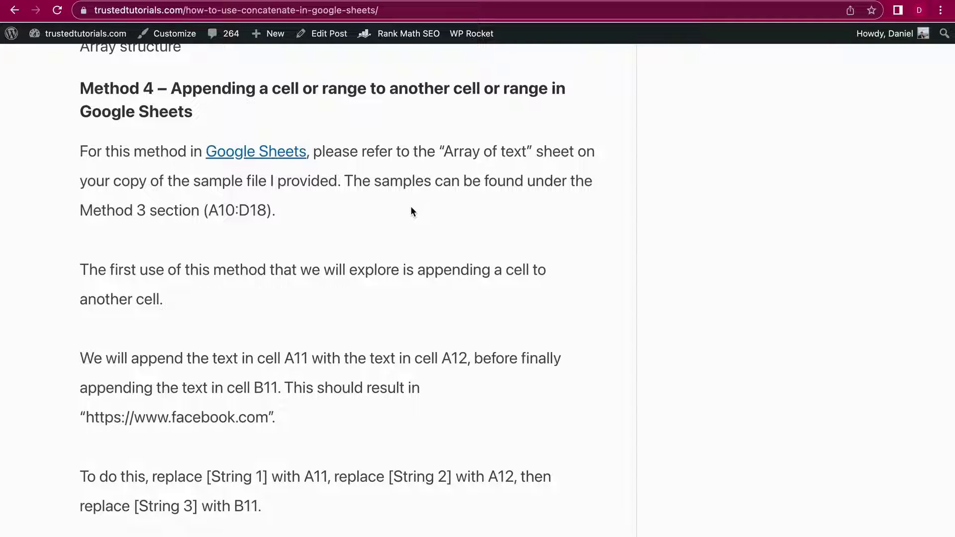
scroll(418, 282, "down", 6)
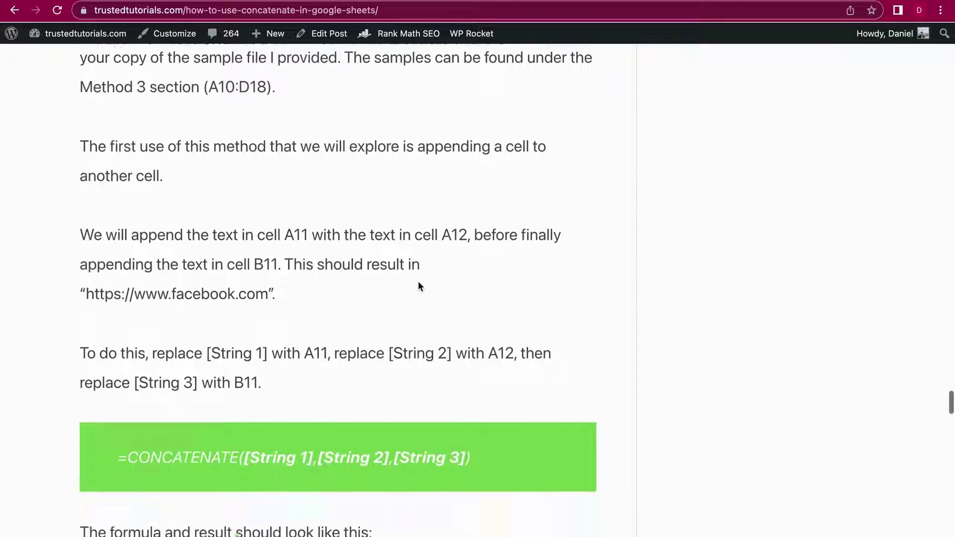
scroll(418, 282, "down", 2)
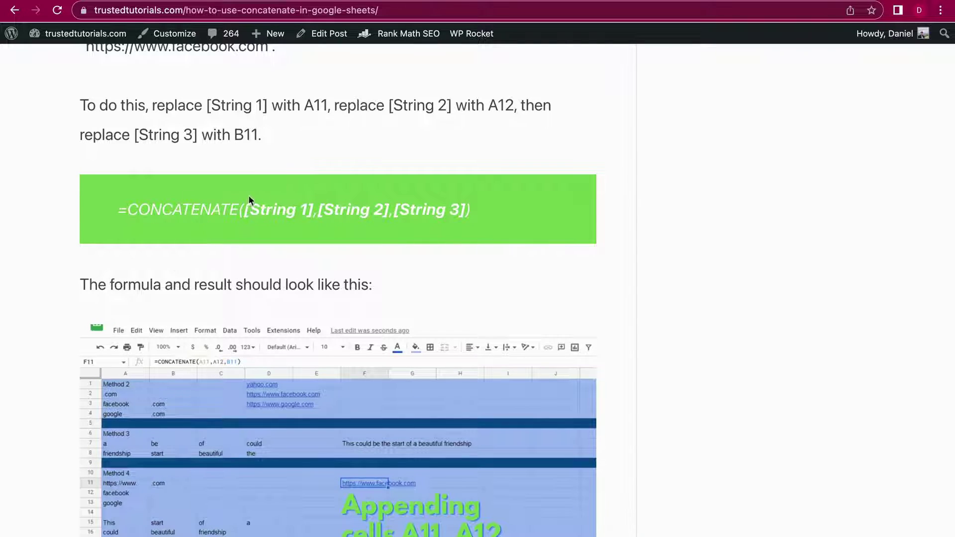
scroll(356, 328, "down", 6)
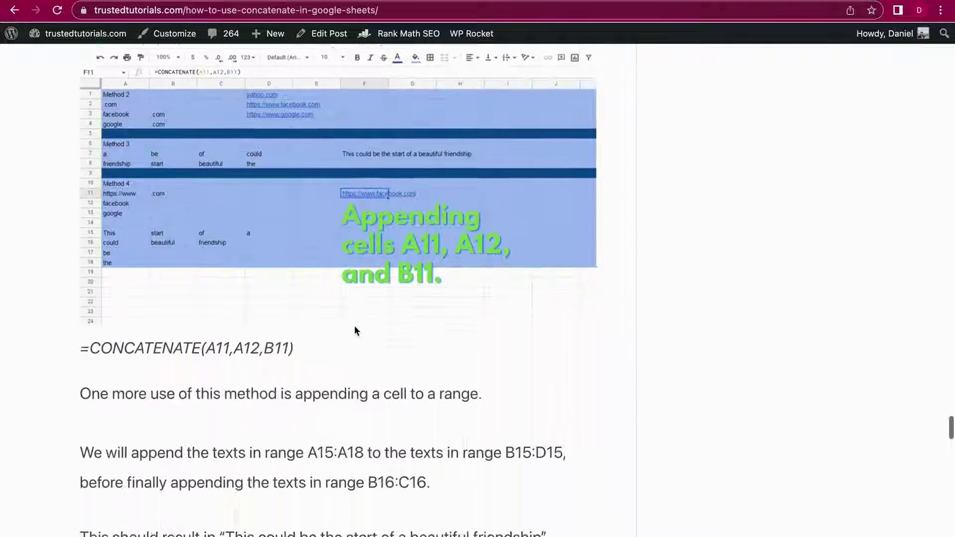
scroll(354, 330, "up", 1)
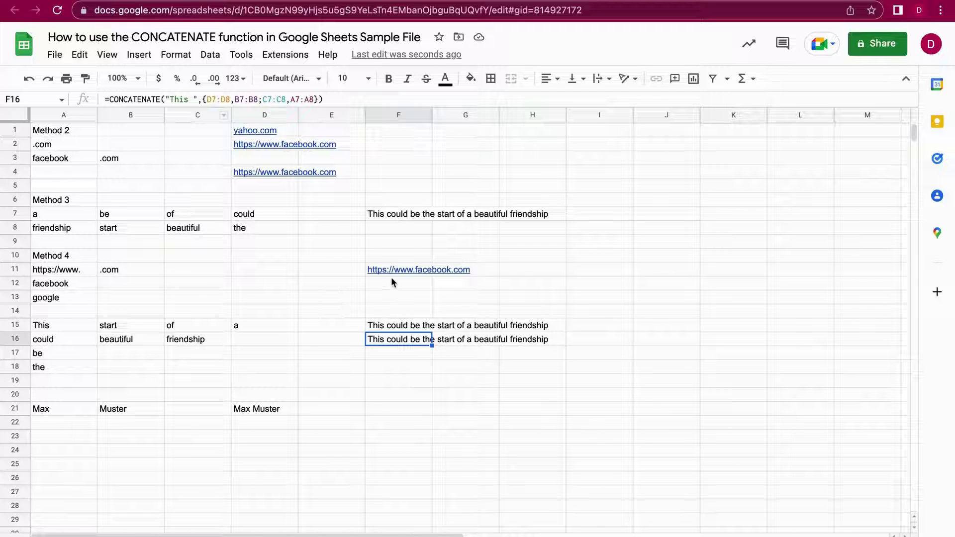
- Return to the sample spreadsheet and inspect the existing Method 4 formula in cell F11
mouse_move(383, 270)
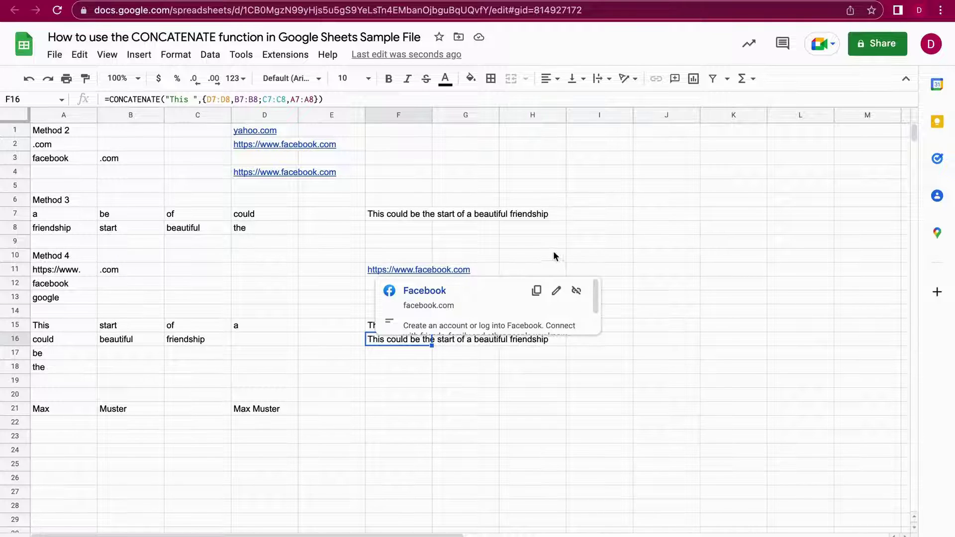
left_click(555, 256)
left_click(411, 273)
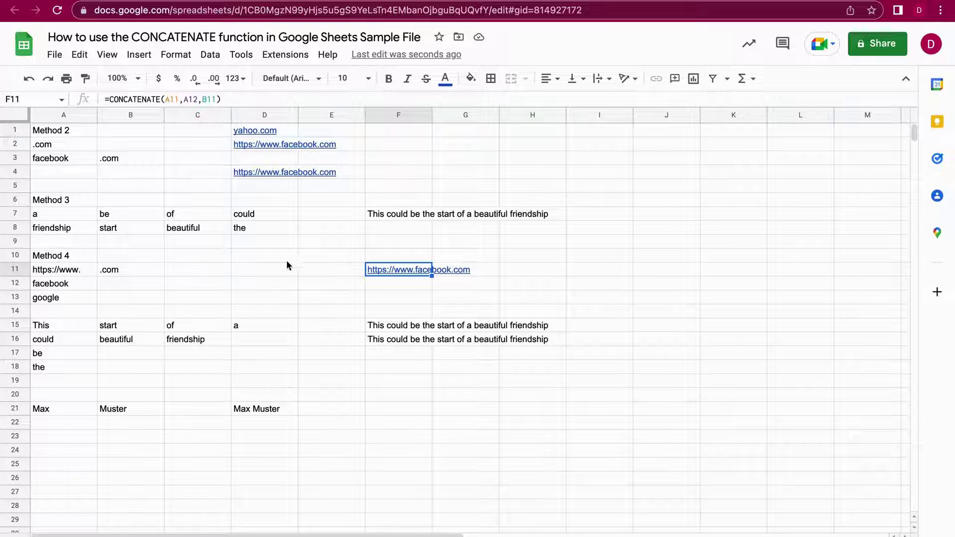
left_click(519, 257)
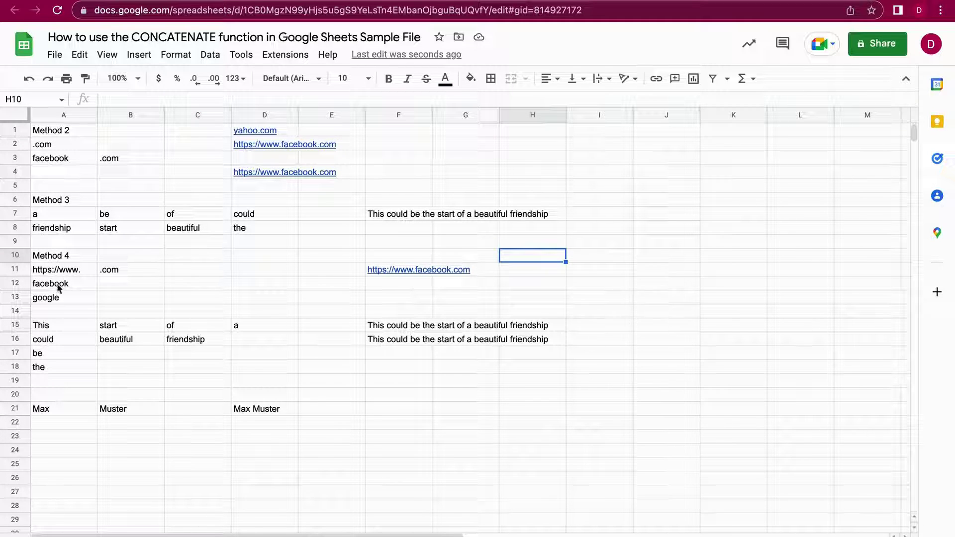
- Enter the formula =CONCATENATE(A11,A12,B11) in cell F12 to join the three Method 4 URL parts
left_click(389, 285)
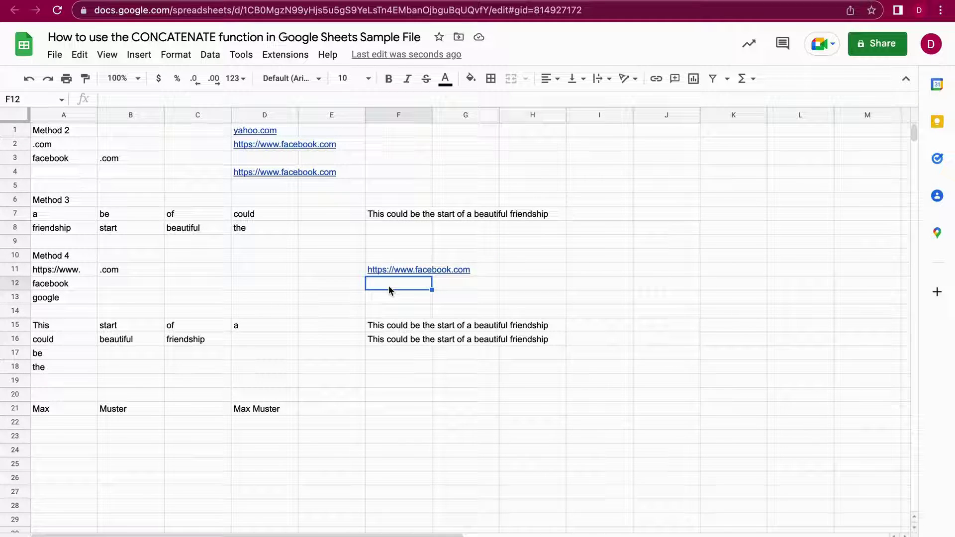
type("=CONCAT")
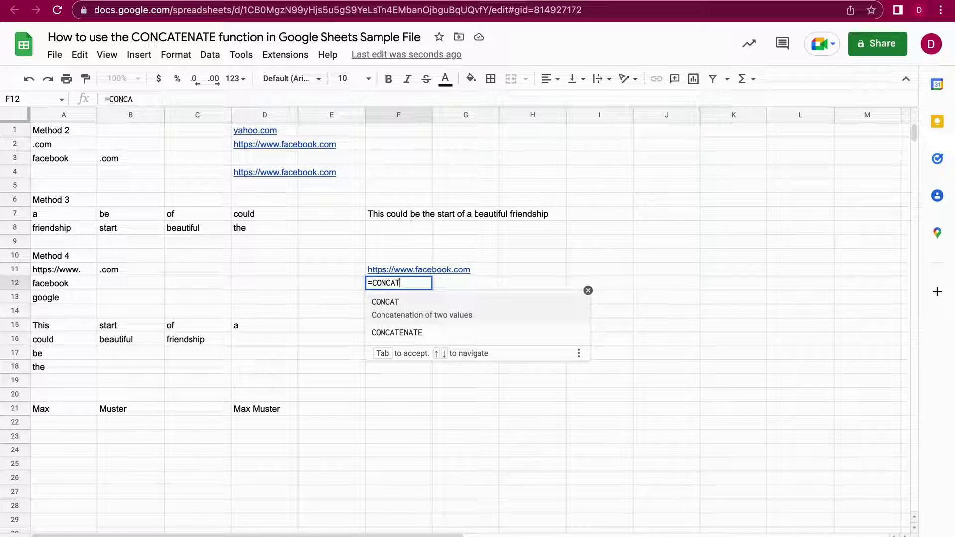
type("ENATE(")
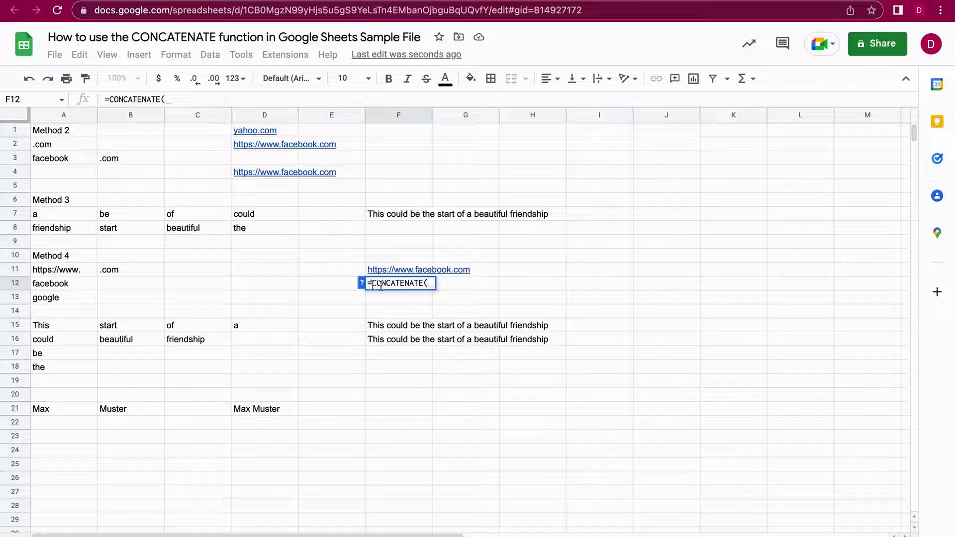
left_click(70, 273)
type(",")
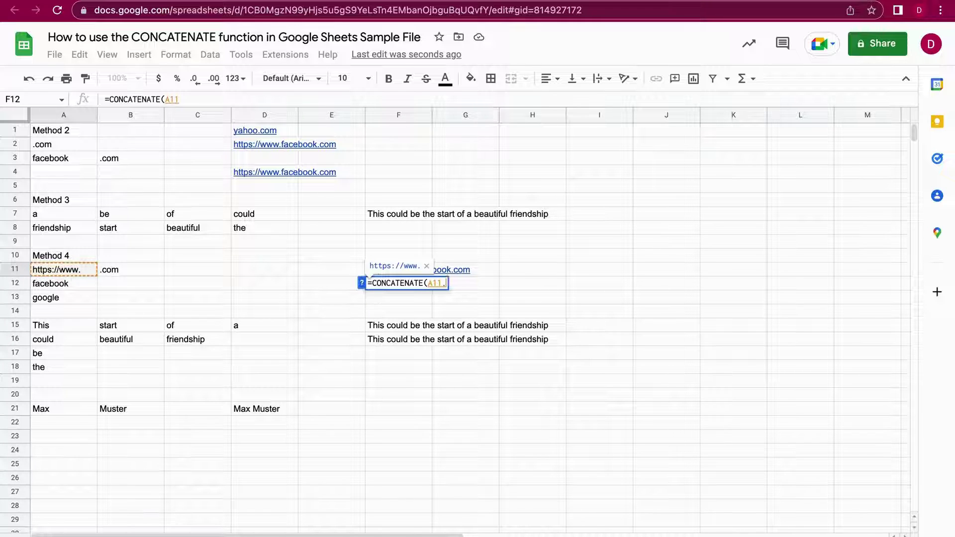
left_click(76, 282)
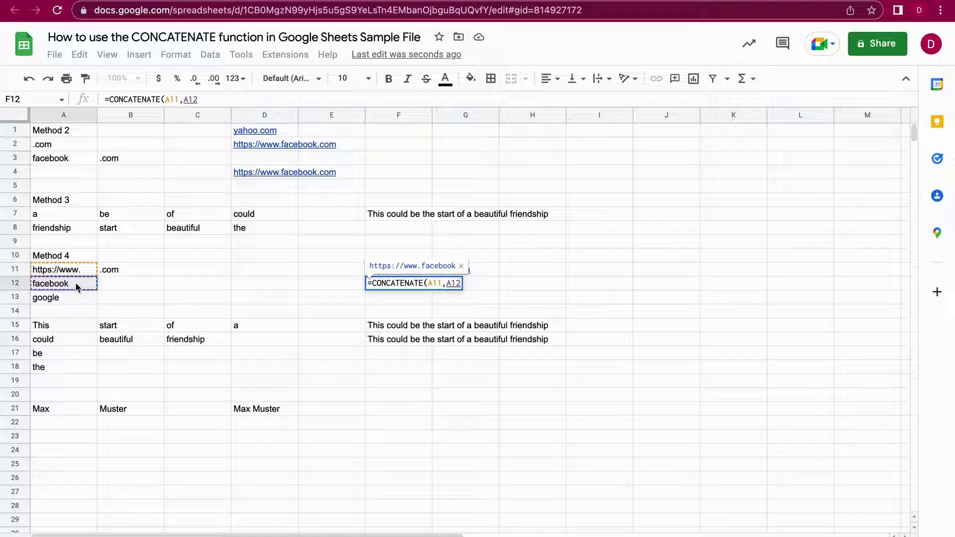
type(",")
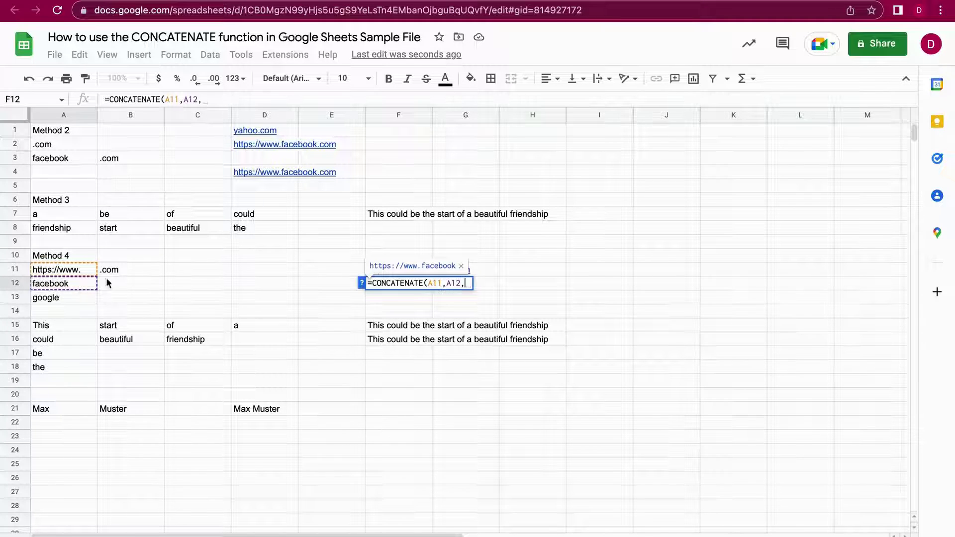
left_click(132, 271)
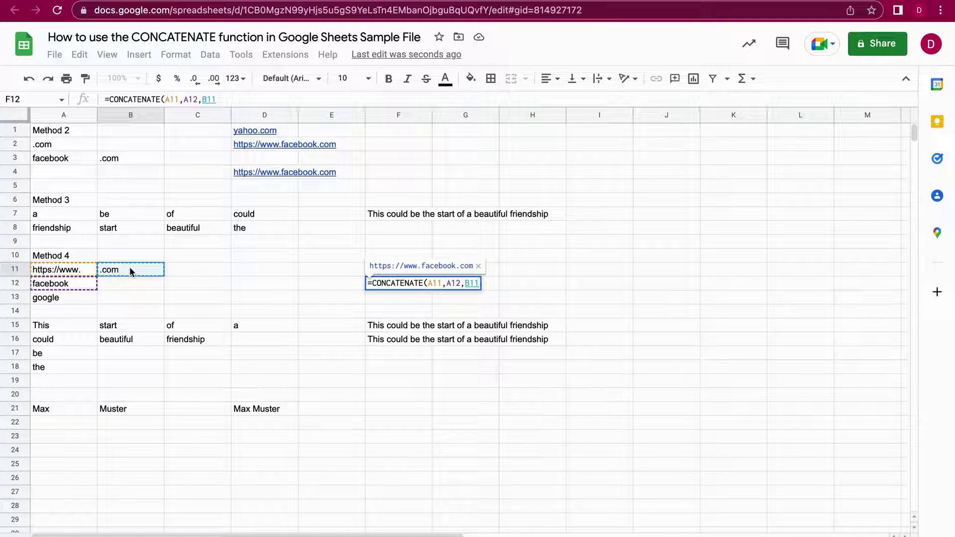
type(")")
key("Return")
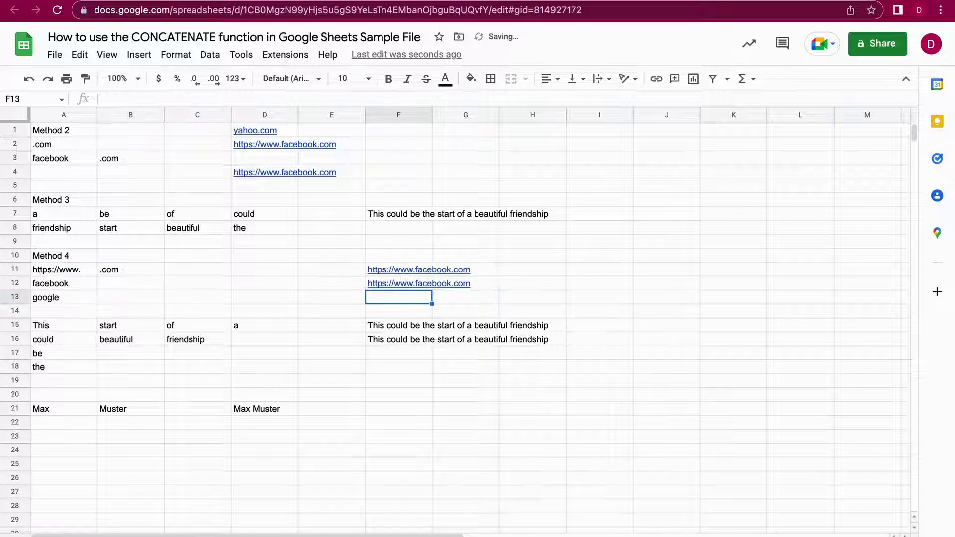
mouse_move(402, 286)
left_click(515, 286)
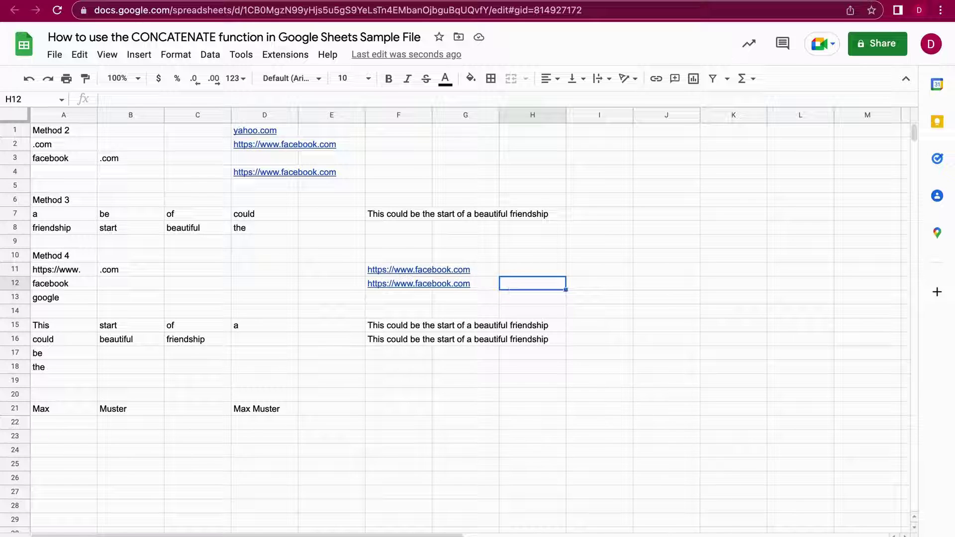
- Switch to the CONCATENATE tutorial article, review the Method 4 examples of appending cells and ranges, and return to the introduction's list of uses
mouse_move(234, 2)
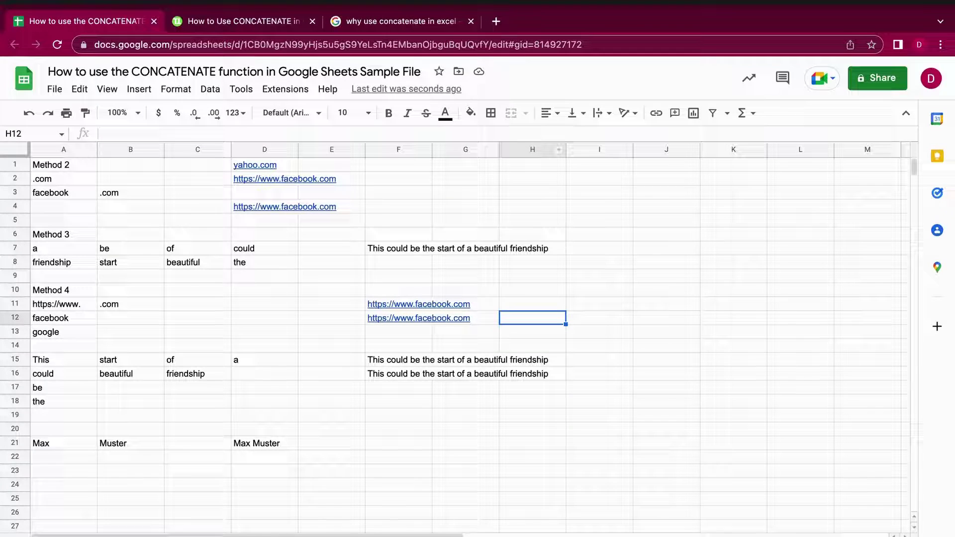
left_click(236, 29)
scroll(229, 221, "down", 2)
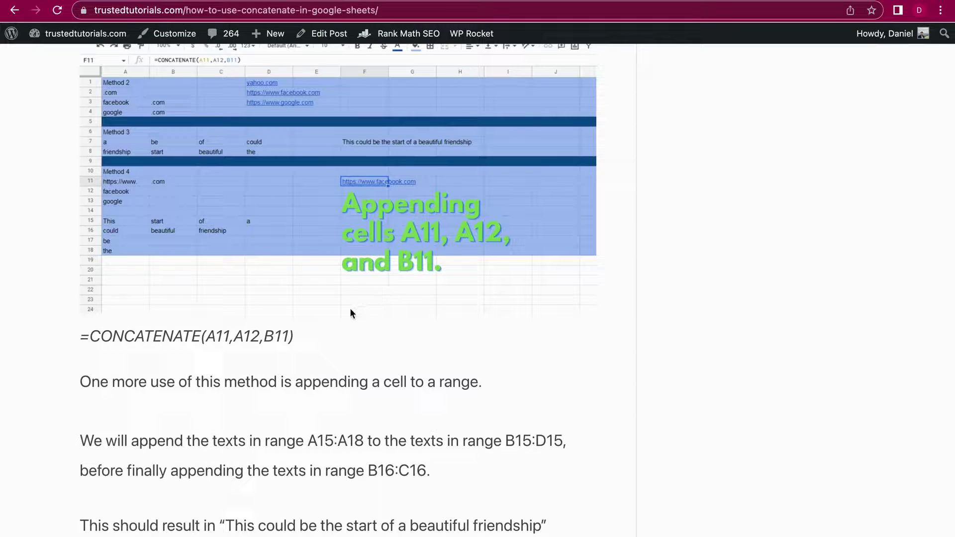
scroll(315, 240, "up", 15)
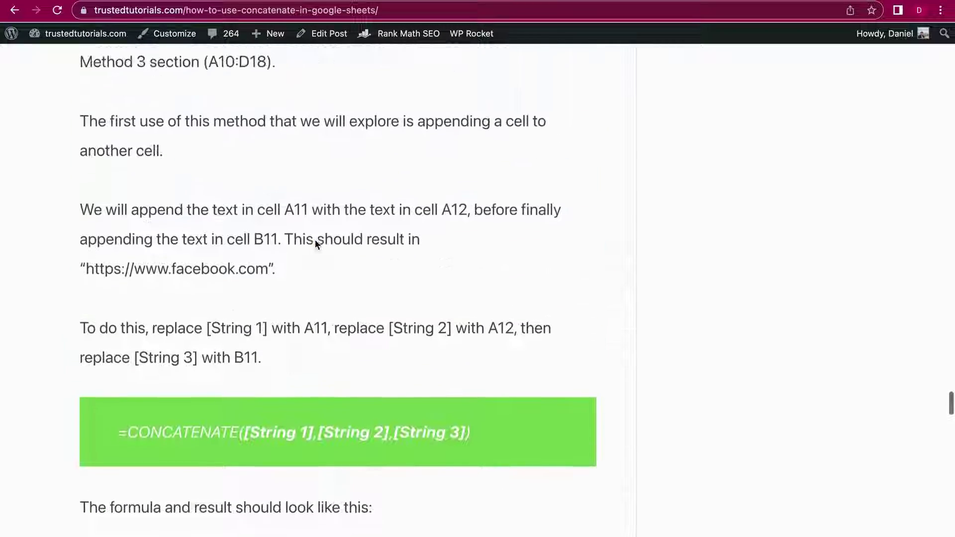
scroll(315, 240, "up", 2)
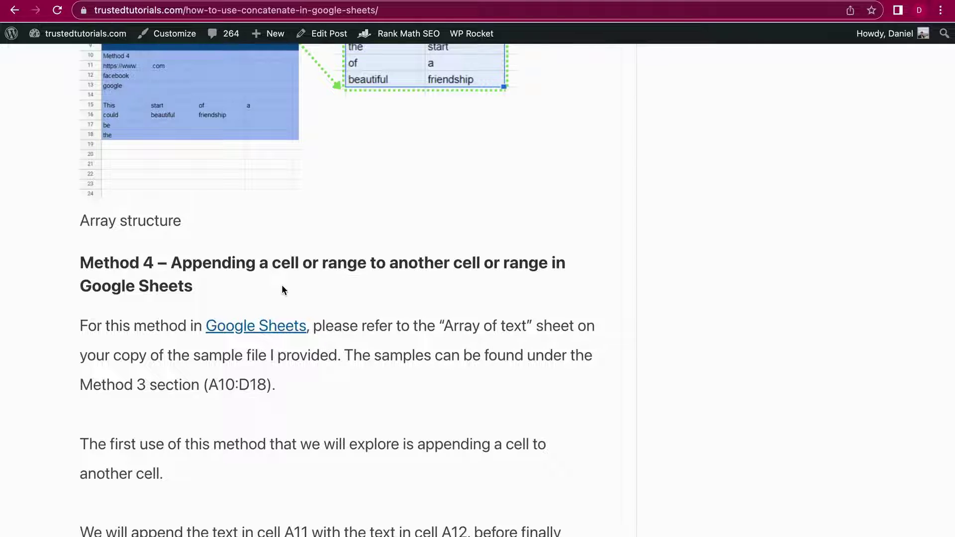
scroll(281, 290, "down", 20)
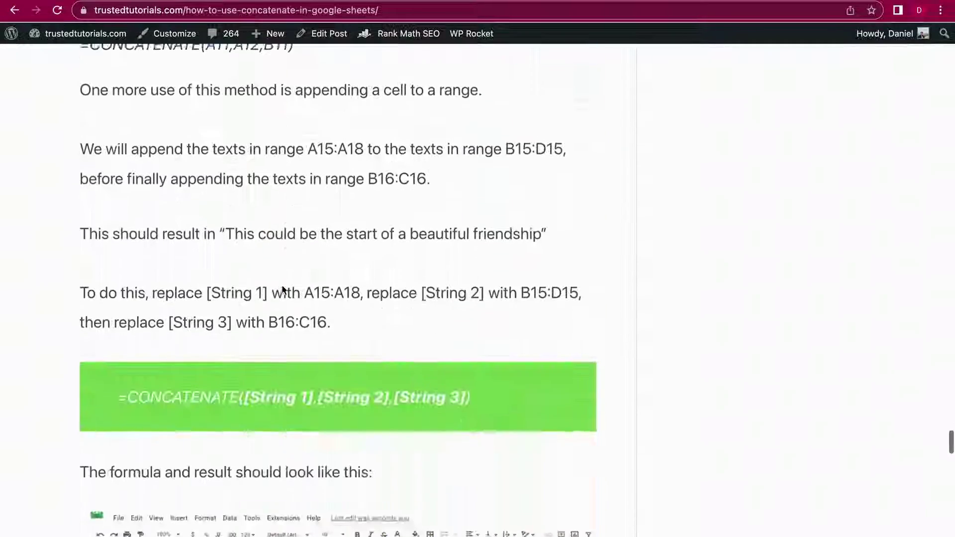
scroll(281, 290, "down", 12)
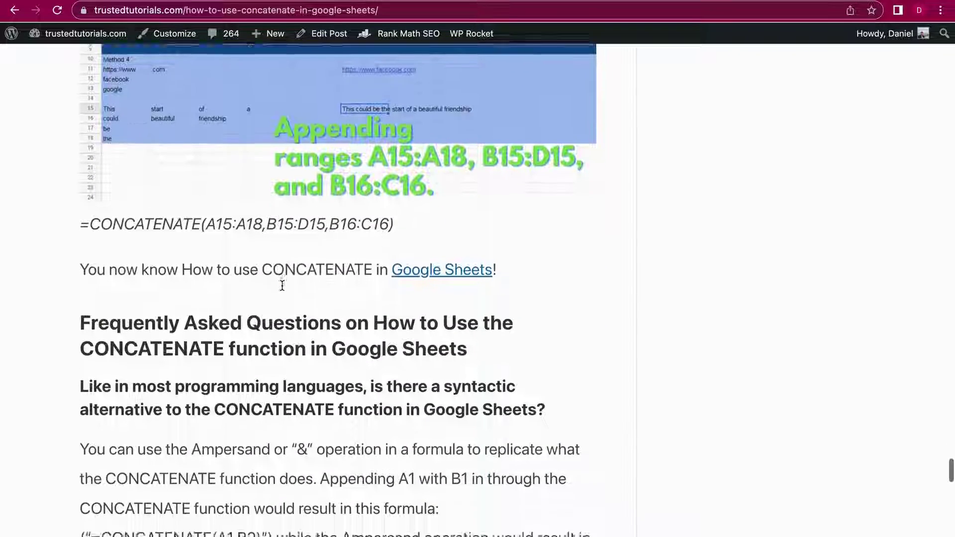
scroll(282, 285, "up", 5)
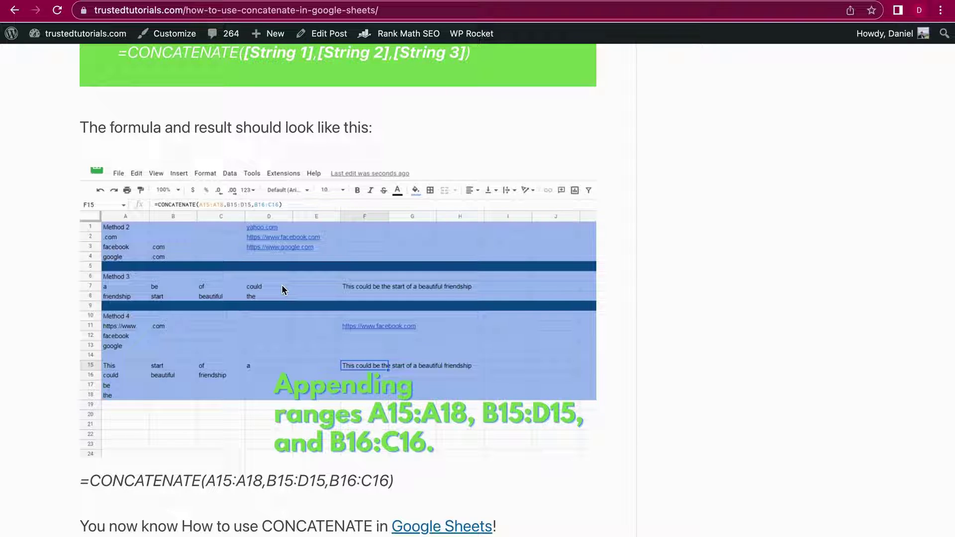
scroll(371, 149, "up", 10)
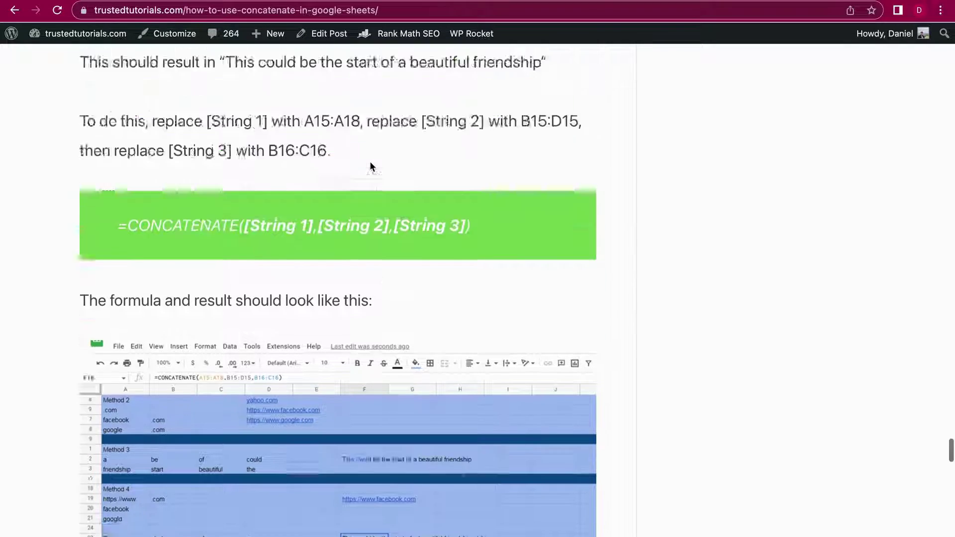
scroll(371, 166, "up", 20)
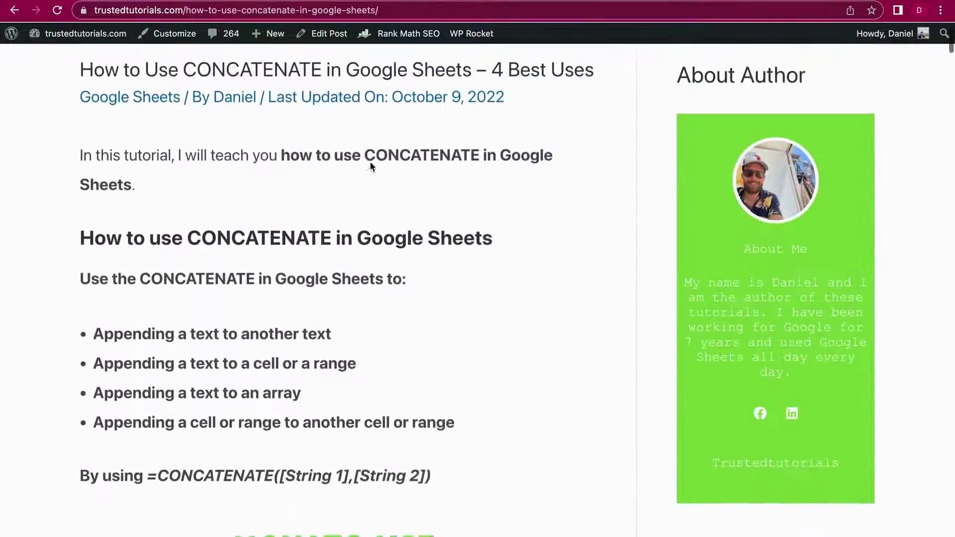